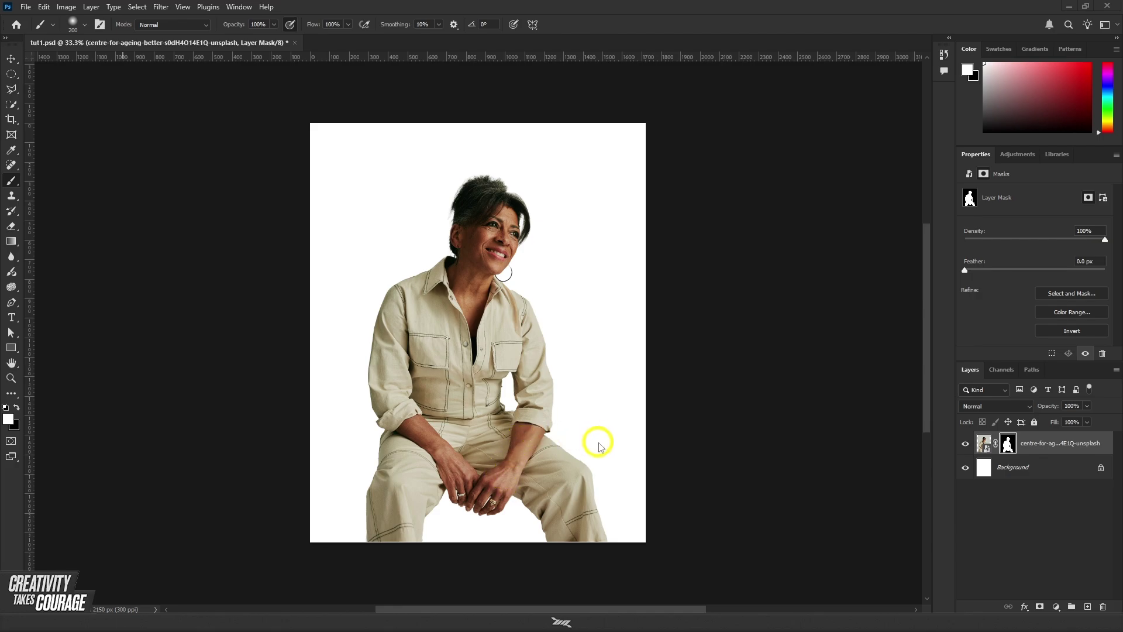
Step: Add a Brightness/Contrast adjustment layer above the portrait with brightness -12 and contrast 11
click(1017, 158)
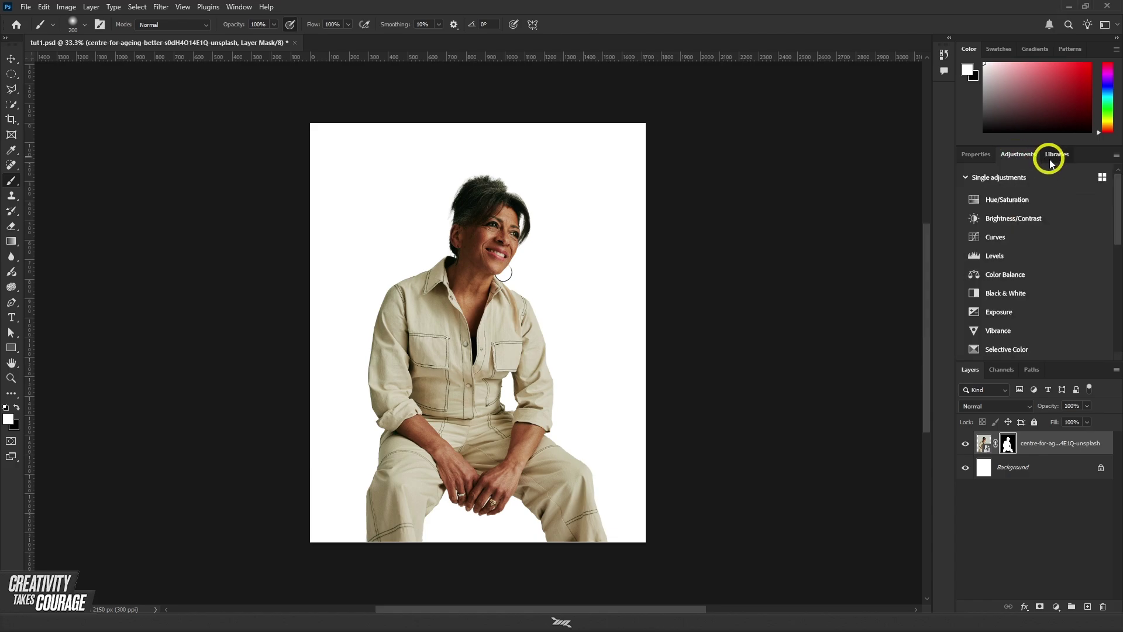
click(981, 155)
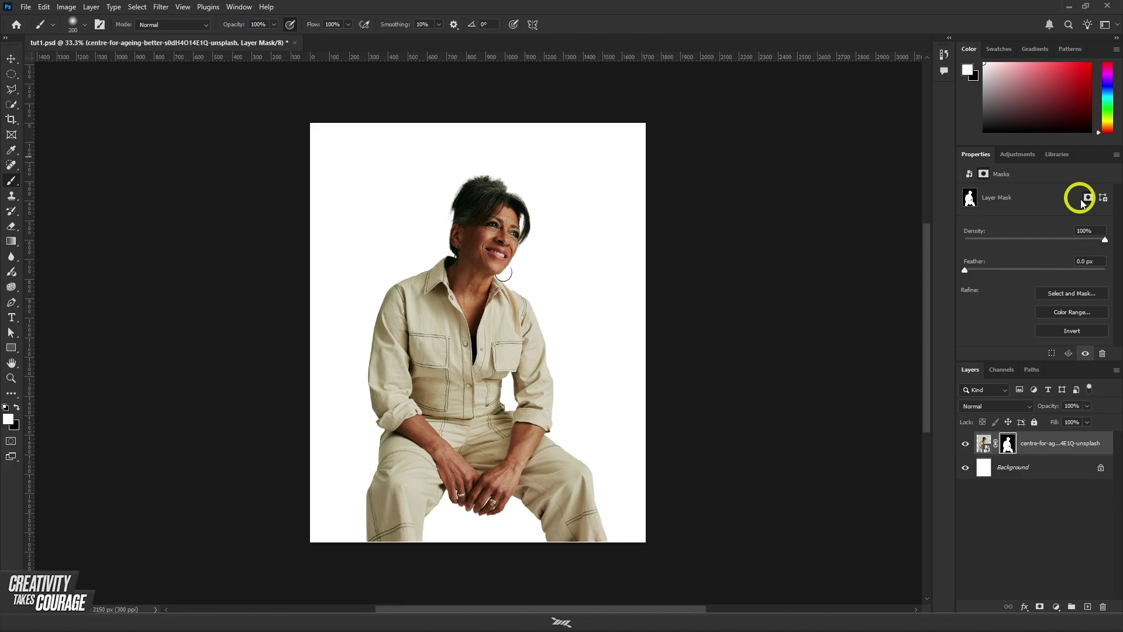
click(1018, 154)
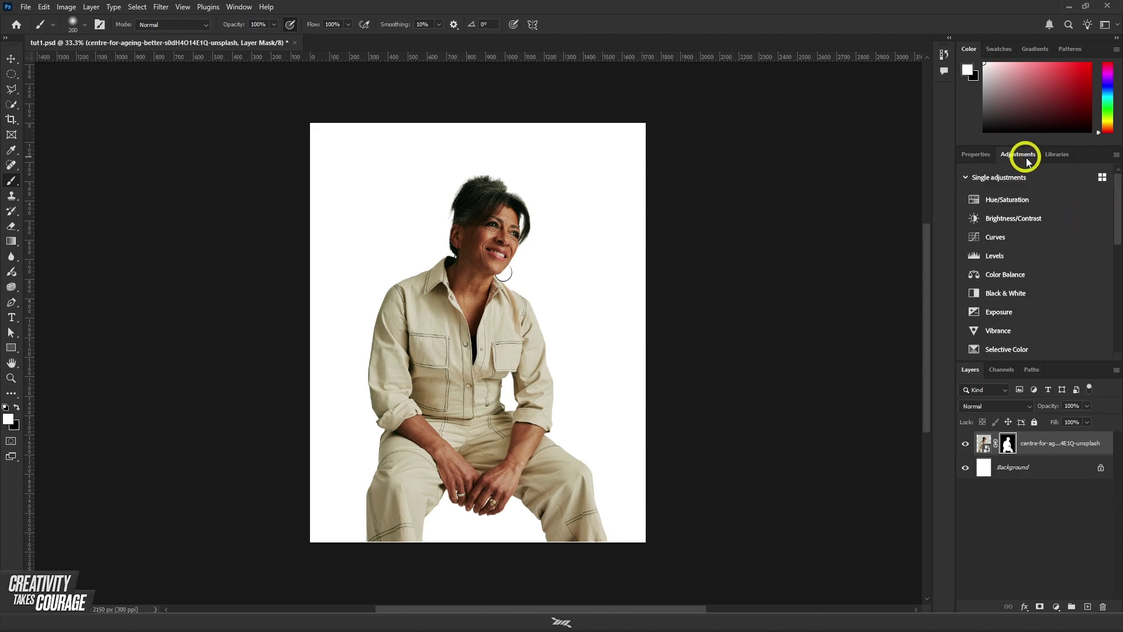
click(1002, 221)
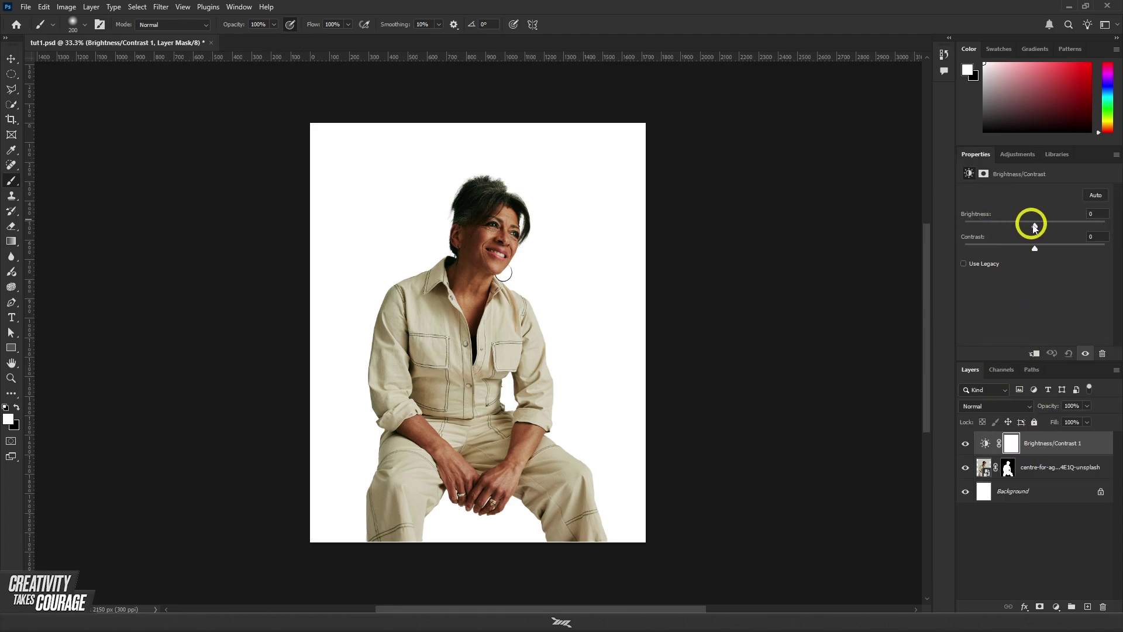
drag(1034, 224, 1111, 231)
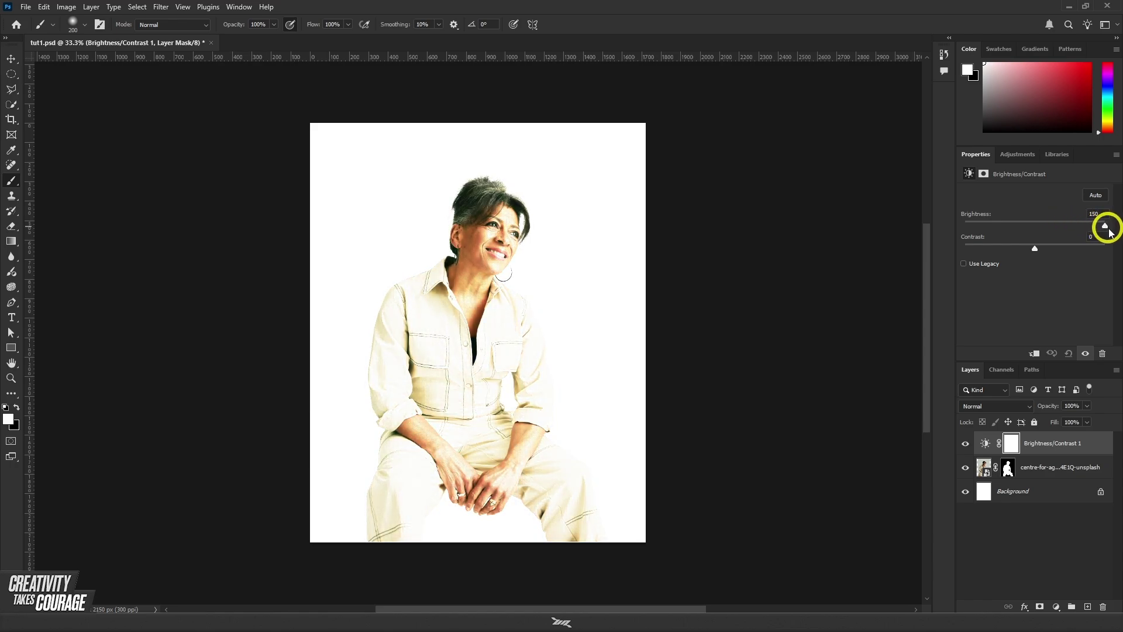
drag(1032, 249, 1121, 256)
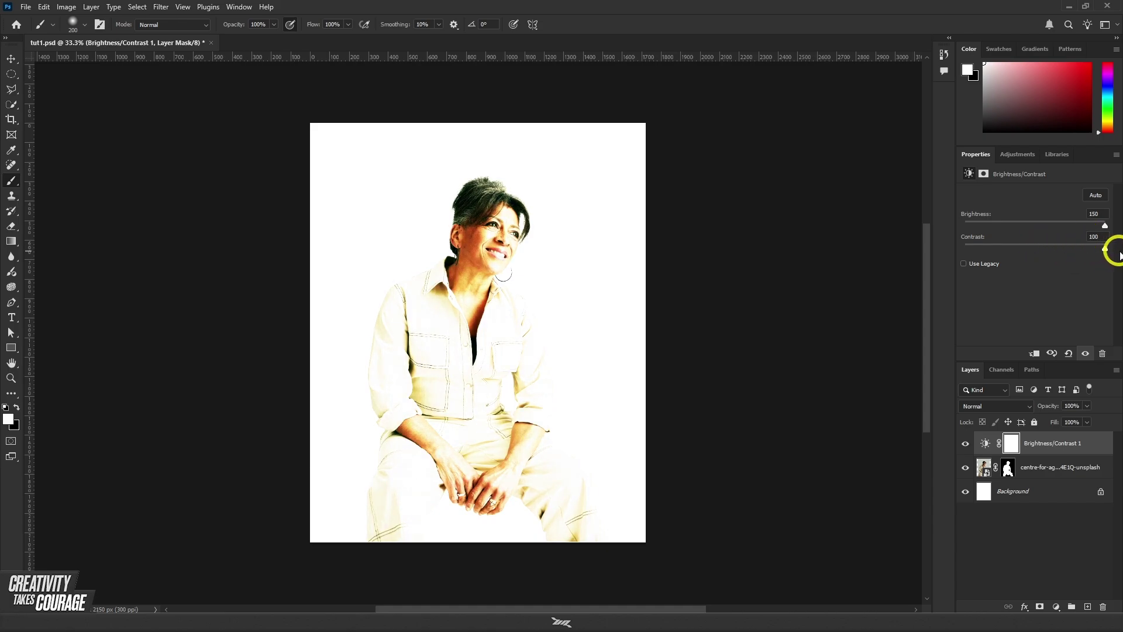
drag(1120, 255, 1034, 230)
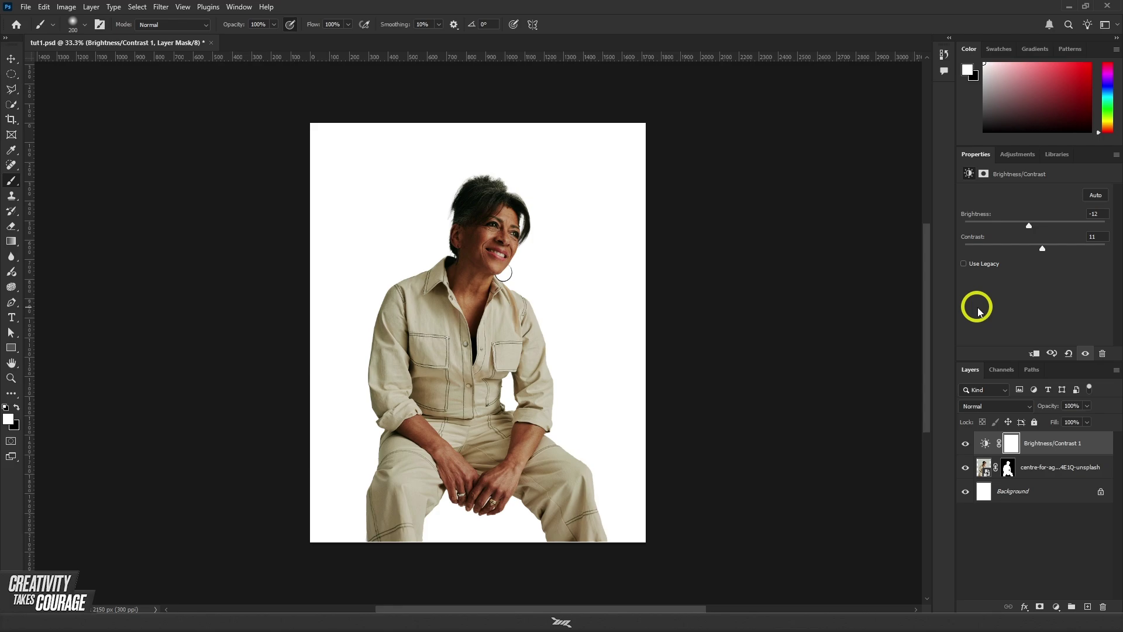
Step: Compare the portrait with and without the Brightness/Contrast adjustment by toggling that layer's visibility
click(965, 444)
click(965, 445)
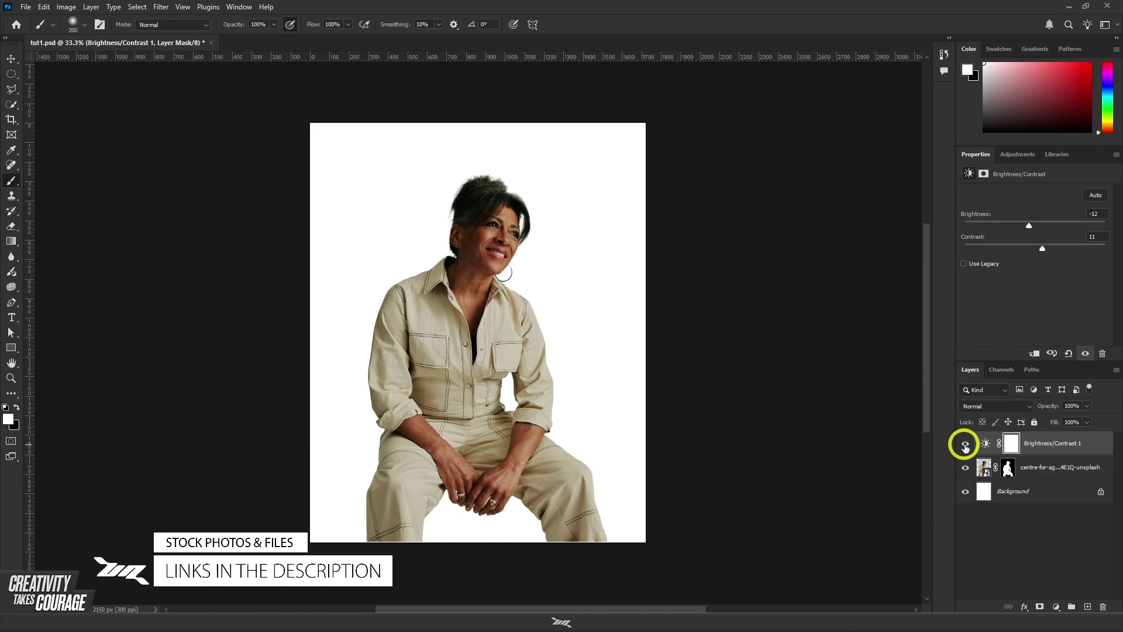
click(966, 445)
click(966, 434)
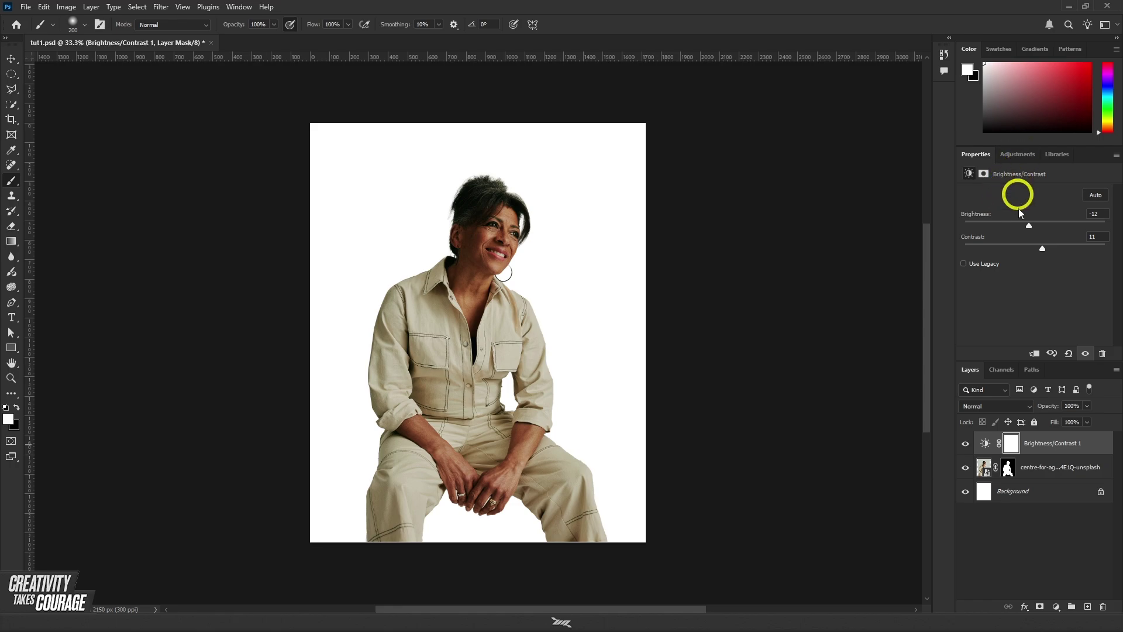
Step: Clip the Brightness/Contrast adjustment to the portrait layer so it leaves the background unaffected
click(1021, 490)
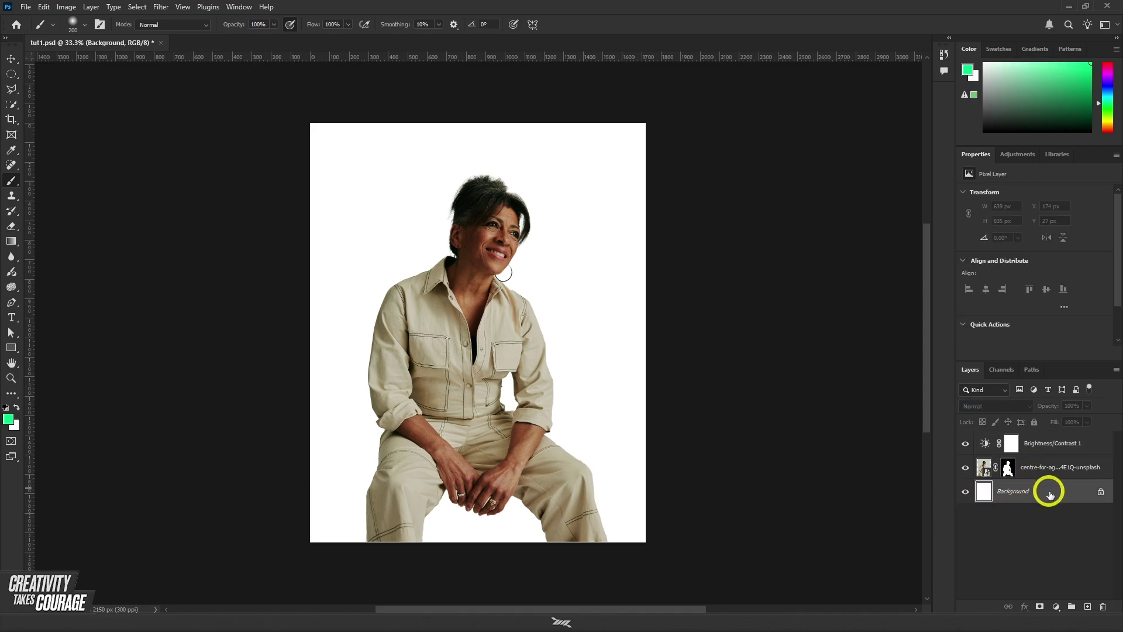
click(1028, 449)
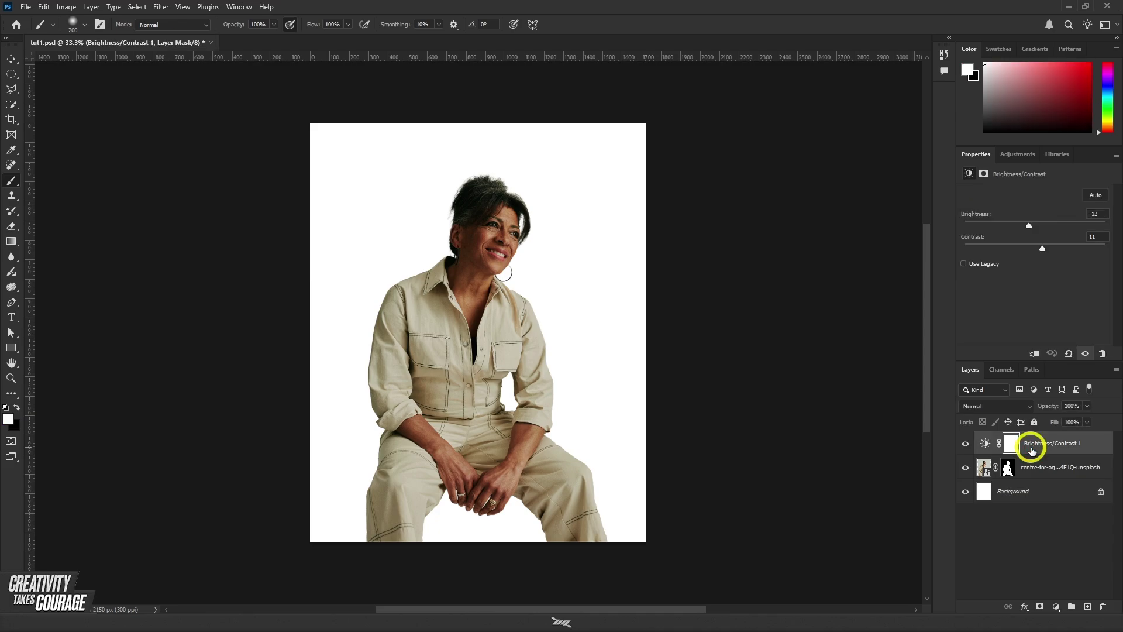
key(alt)
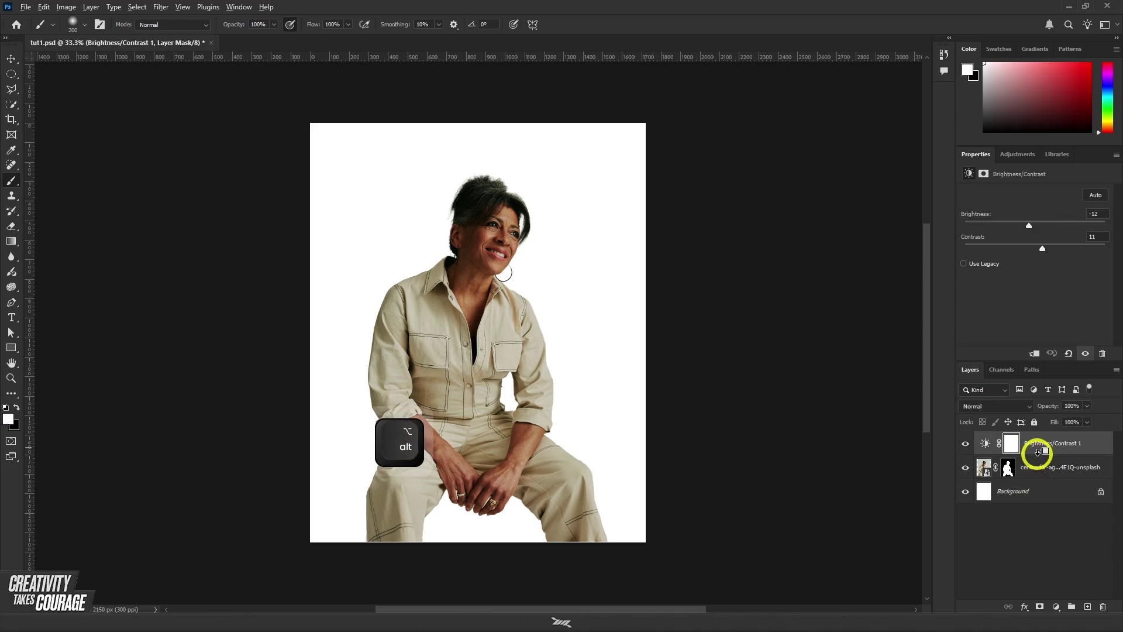
click(1033, 355)
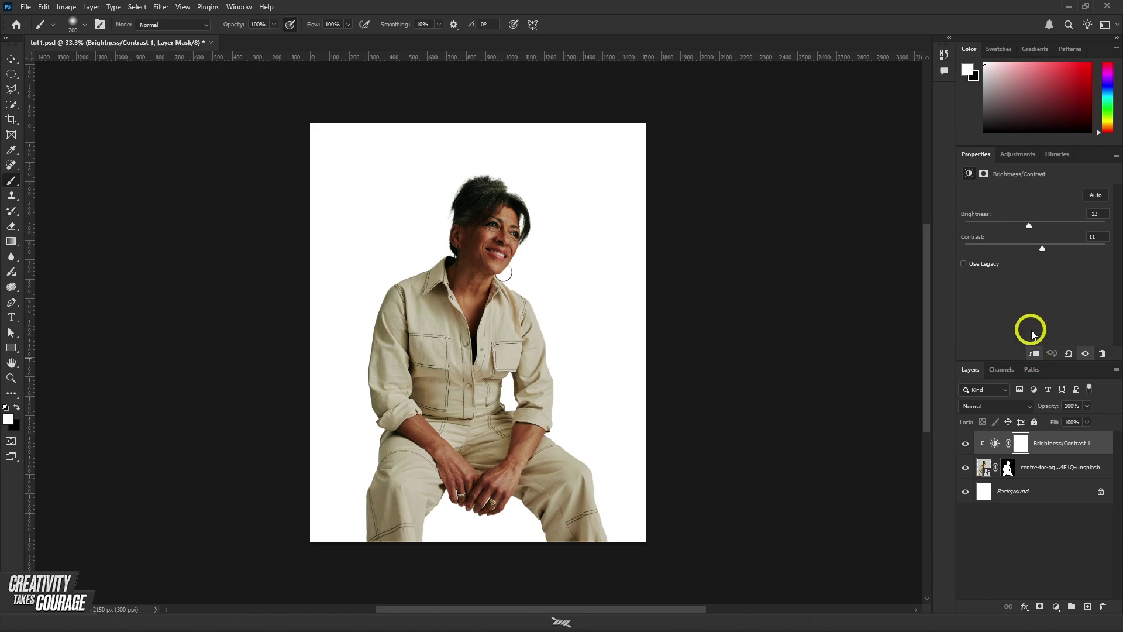
Step: Add a Hue/Saturation adjustment layer at the top of the stack with hue +137 and saturation +57
click(1024, 155)
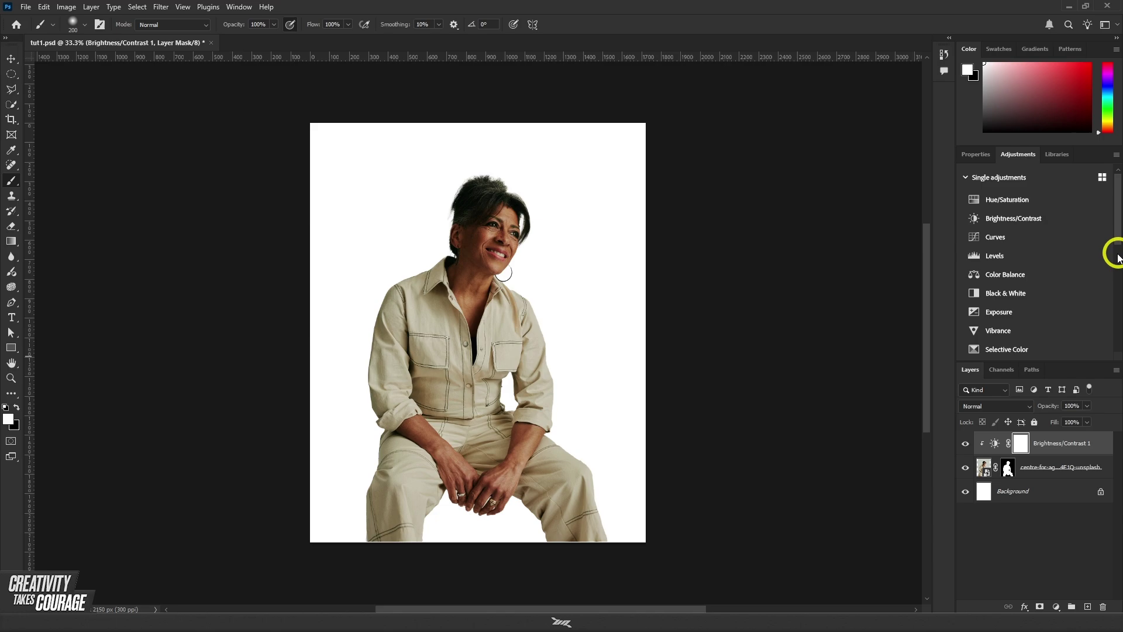
scroll(1062, 269, down, 2)
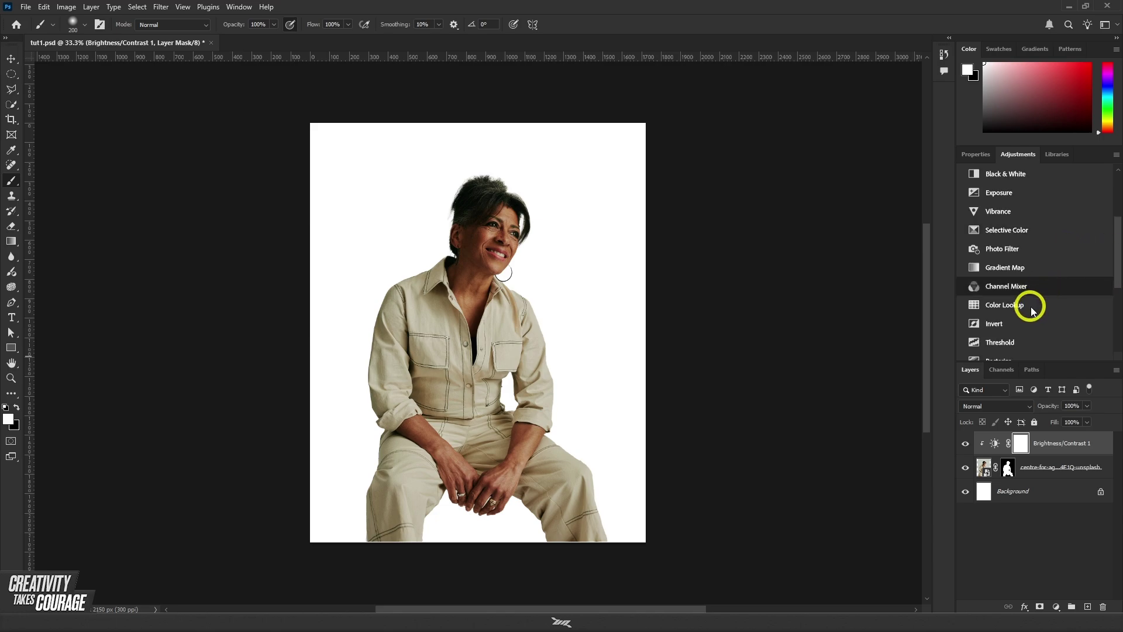
scroll(1029, 267, down, 3)
scroll(1029, 265, up, 5)
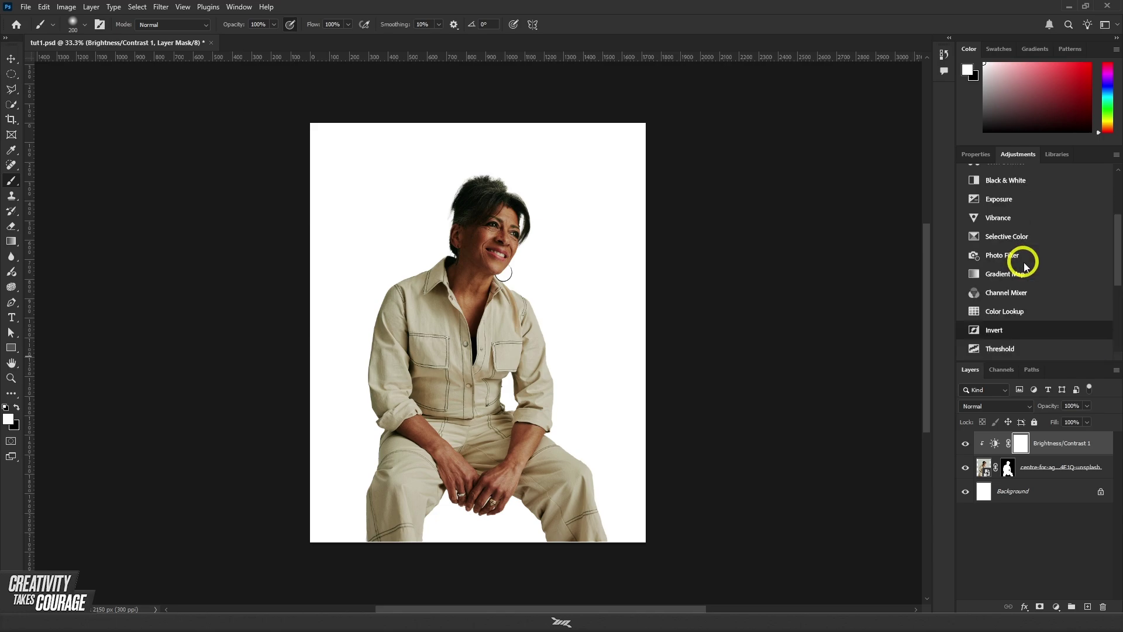
scroll(1047, 243, up, 2)
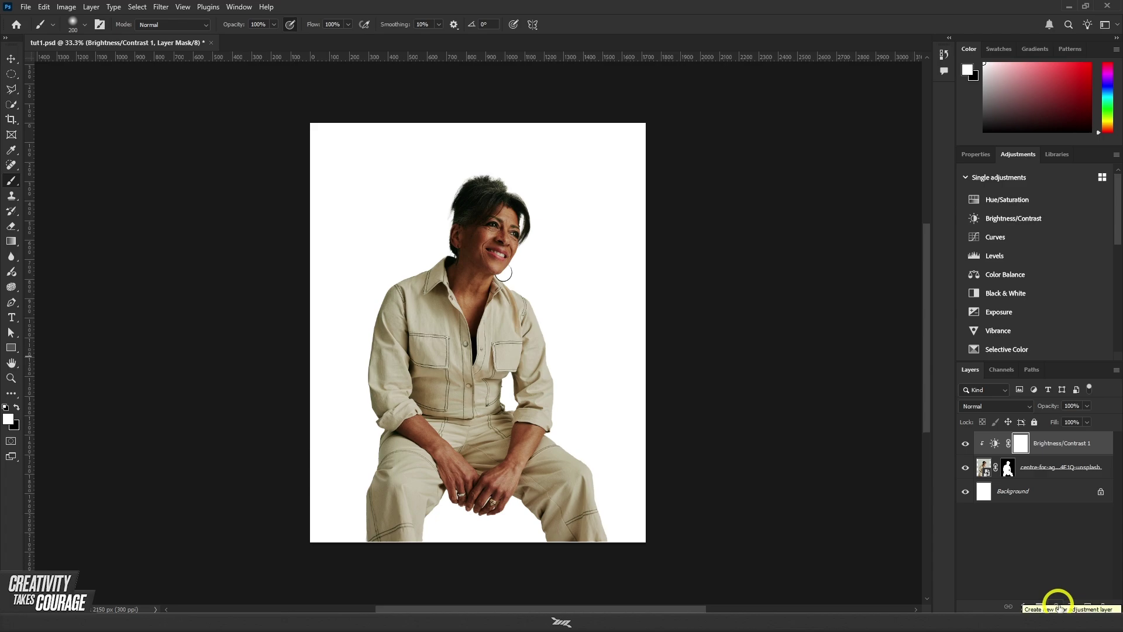
click(1057, 607)
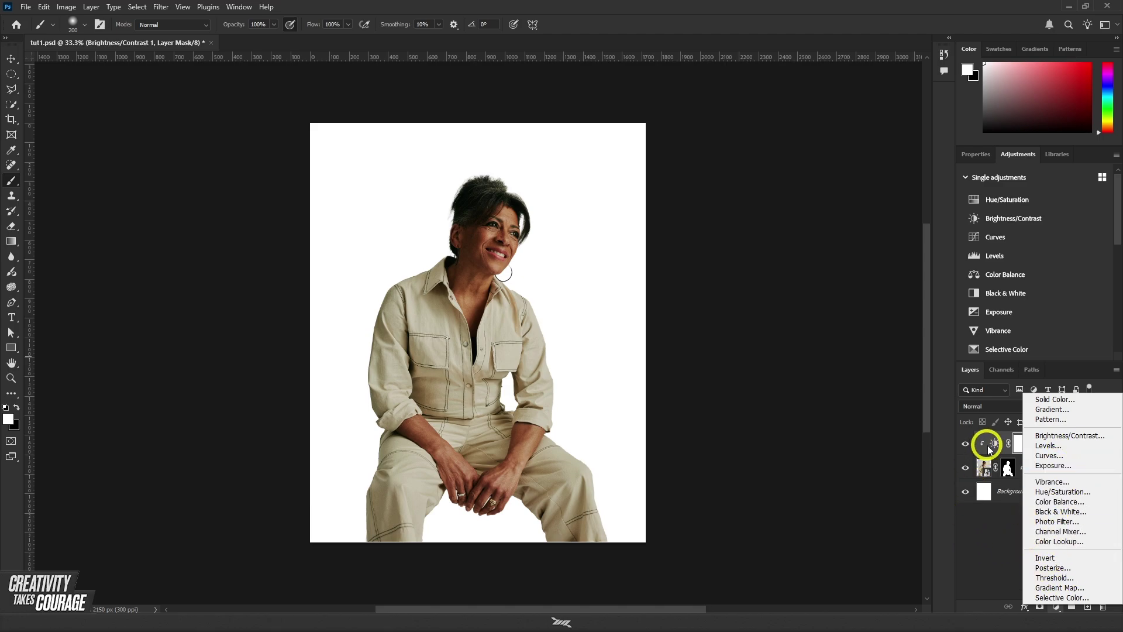
click(992, 447)
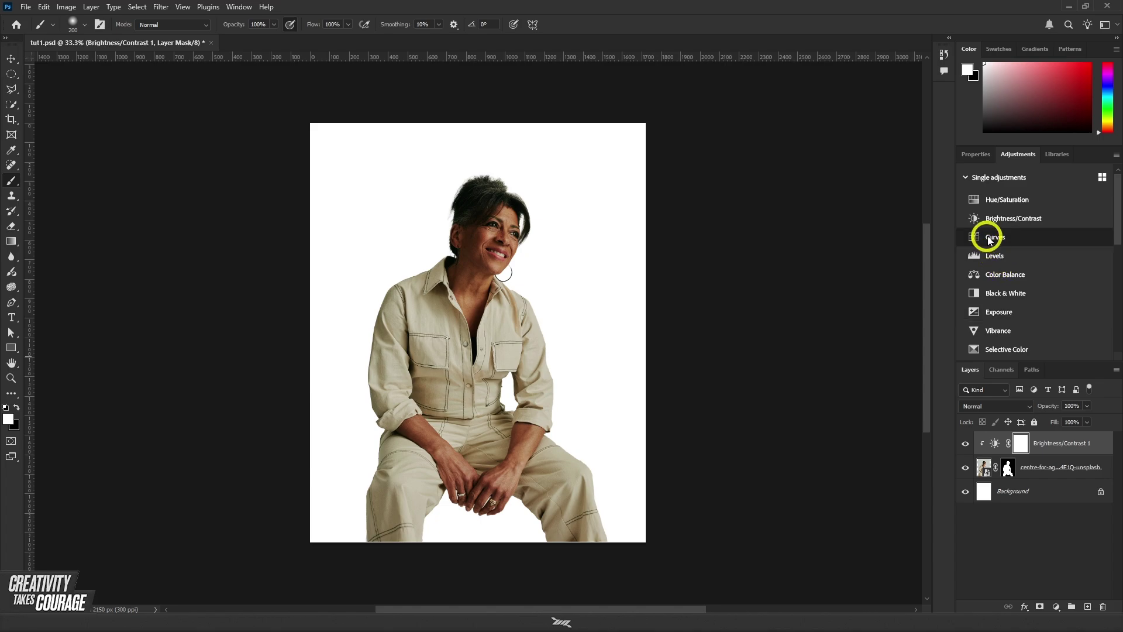
click(993, 202)
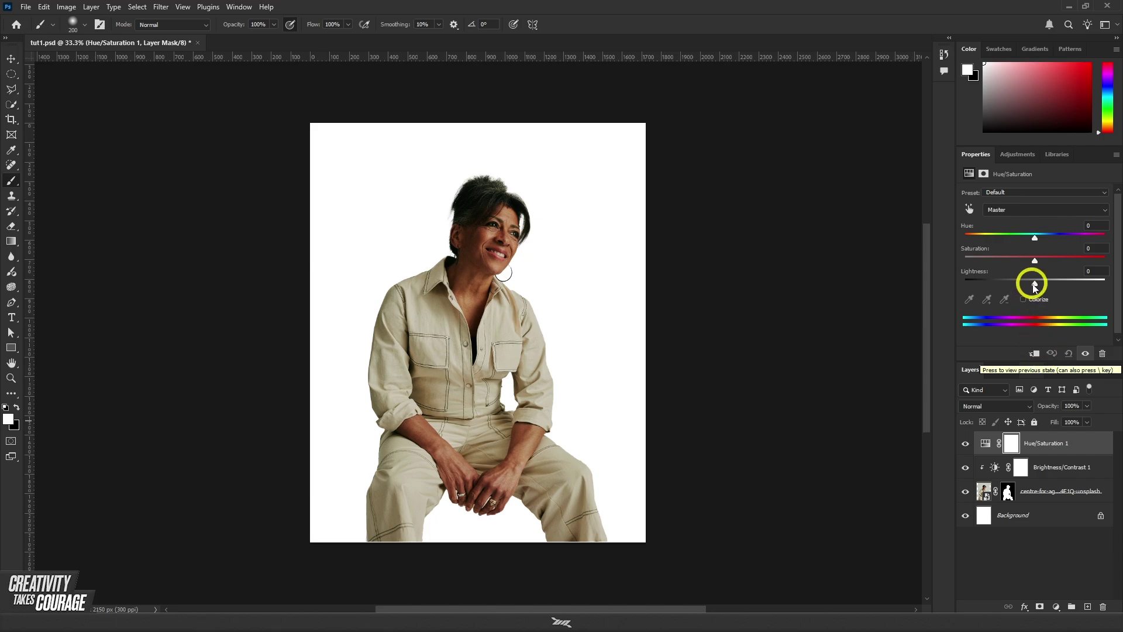
drag(1033, 240, 1095, 253)
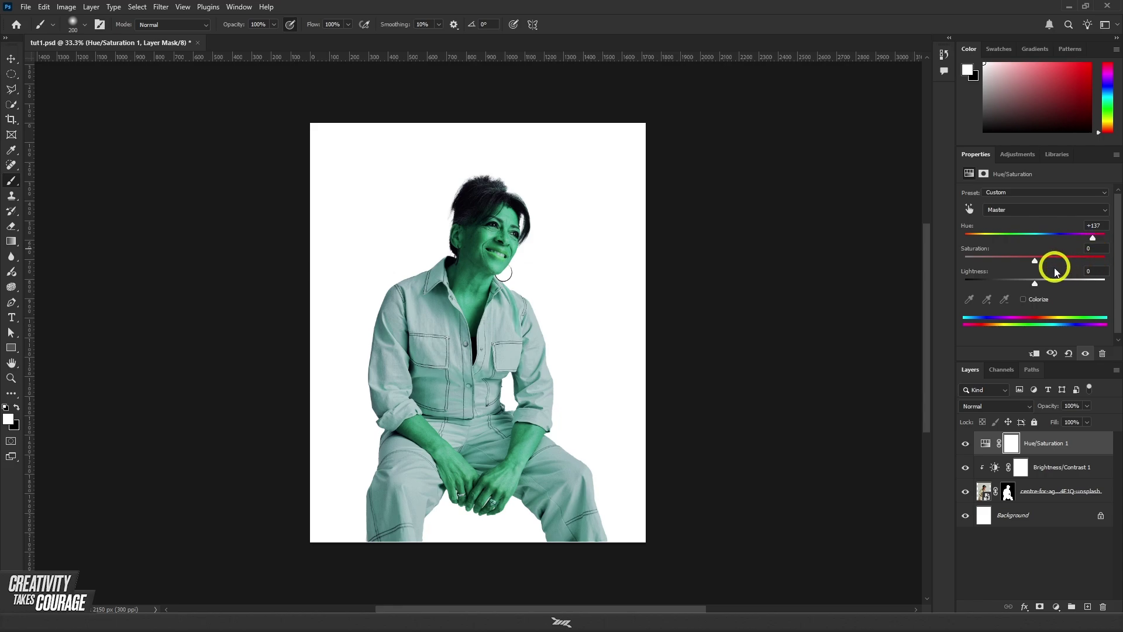
drag(1035, 260, 1076, 264)
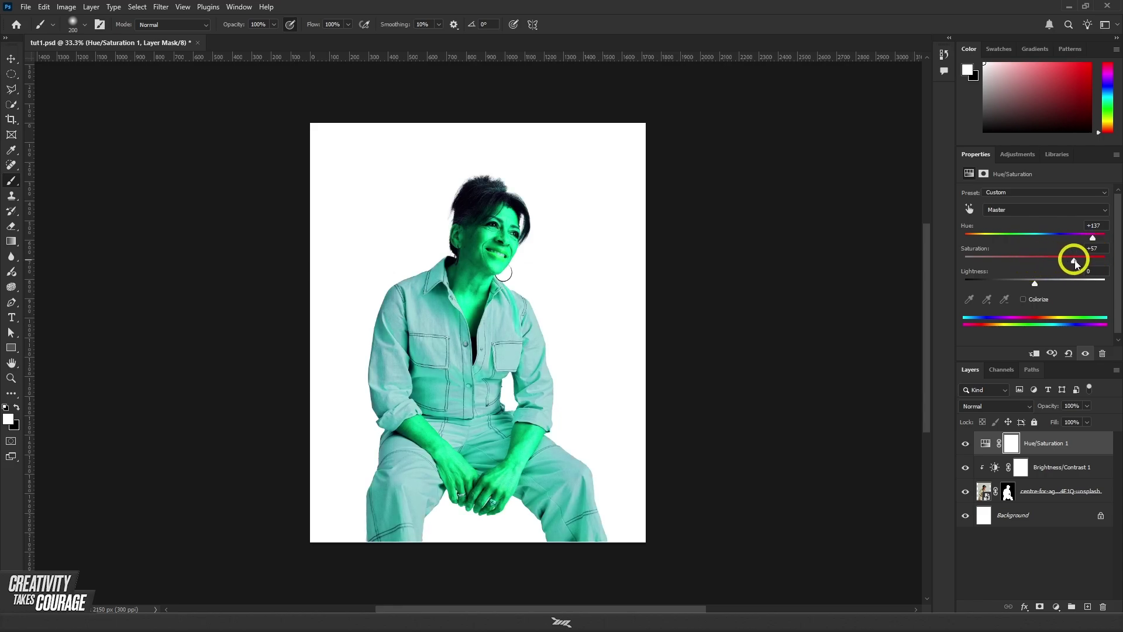
Step: Paint black on the Hue/Saturation layer mask over the woman's face, neck, forearms and hands to remove the green tint there
click(1017, 447)
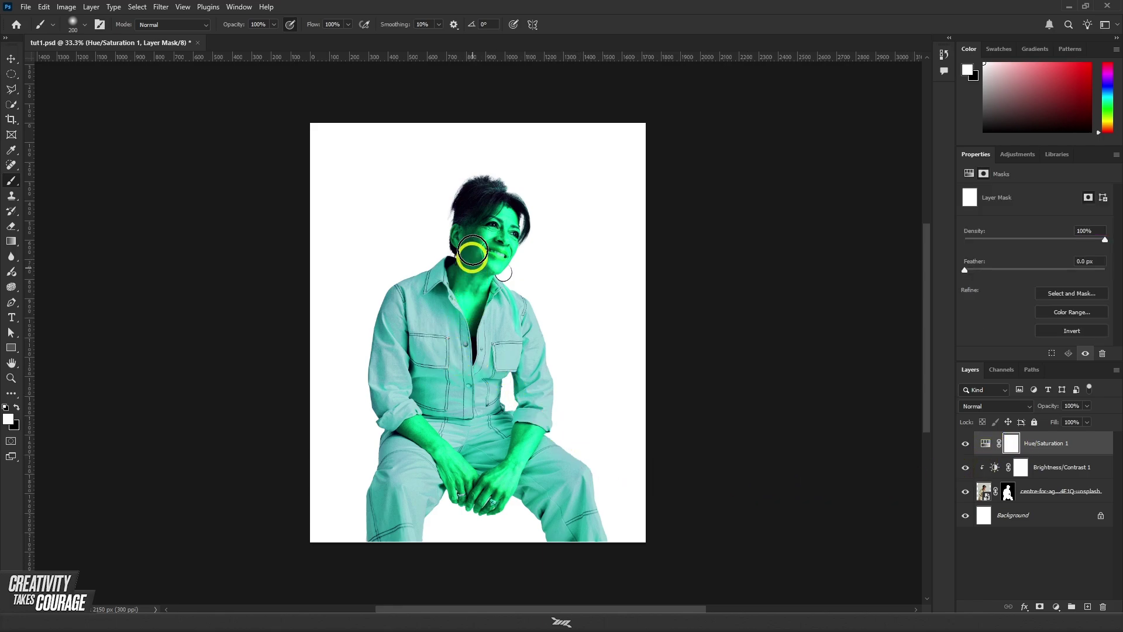
scroll(493, 253, up, 1)
alt+scroll(482, 257, up, 1)
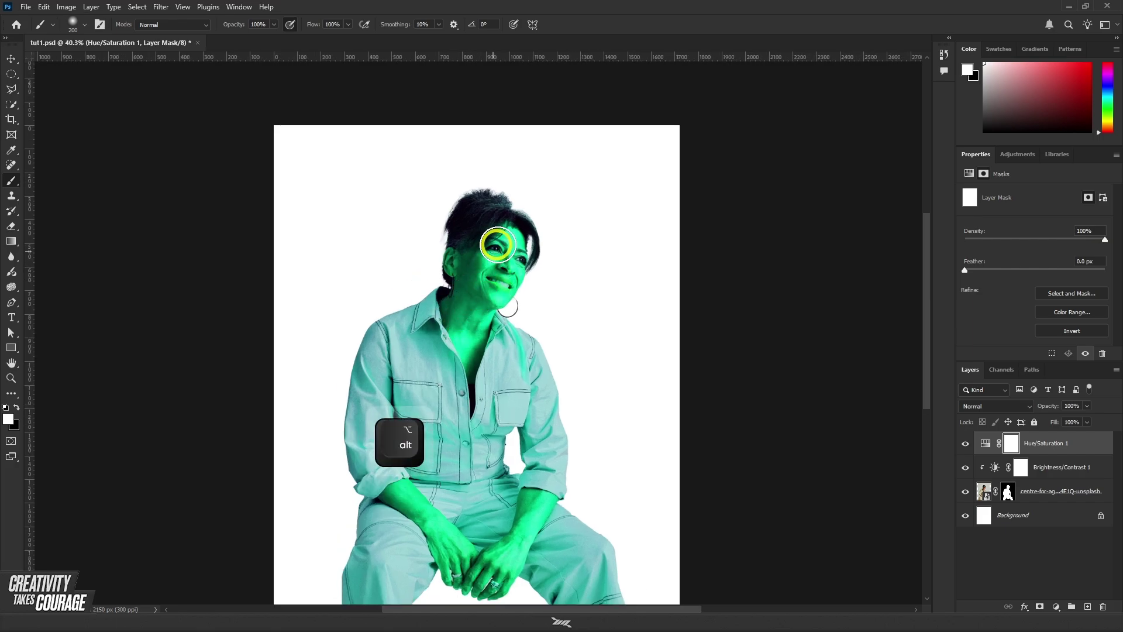
alt+click(499, 242)
key(x)
mouse_move(472, 300)
mouse_down()
mouse_move(496, 288)
mouse_move(517, 228)
mouse_move(517, 272)
mouse_move(480, 290)
mouse_move(492, 230)
mouse_move(472, 290)
mouse_move(464, 213)
mouse_move(470, 339)
mouse_move(467, 293)
mouse_move(459, 316)
mouse_move(475, 282)
mouse_move(484, 336)
mouse_move(472, 373)
mouse_move(477, 230)
mouse_move(527, 204)
mouse_move(551, 328)
mouse_up()
scroll(551, 330, down, 2)
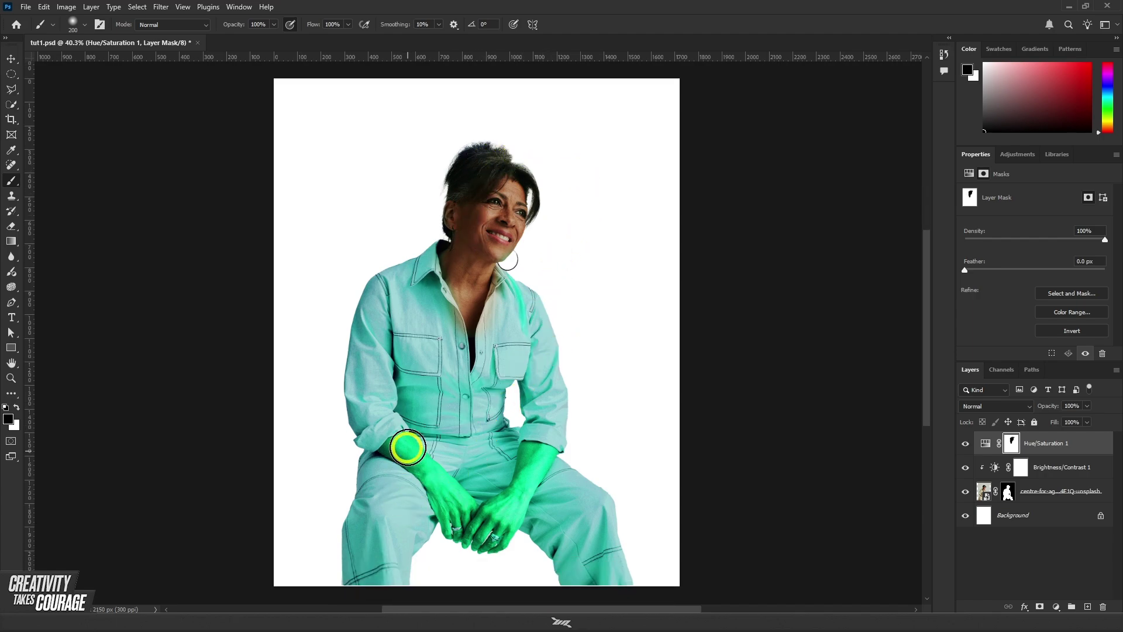
scroll(483, 451, down, 1)
mouse_move(471, 486)
mouse_down()
mouse_move(534, 406)
mouse_move(488, 499)
mouse_move(407, 392)
mouse_move(439, 457)
mouse_move(481, 488)
mouse_up()
Step: Examine the effect of the painted mask on the woman's skin and clothing
scroll(439, 358, down, 5)
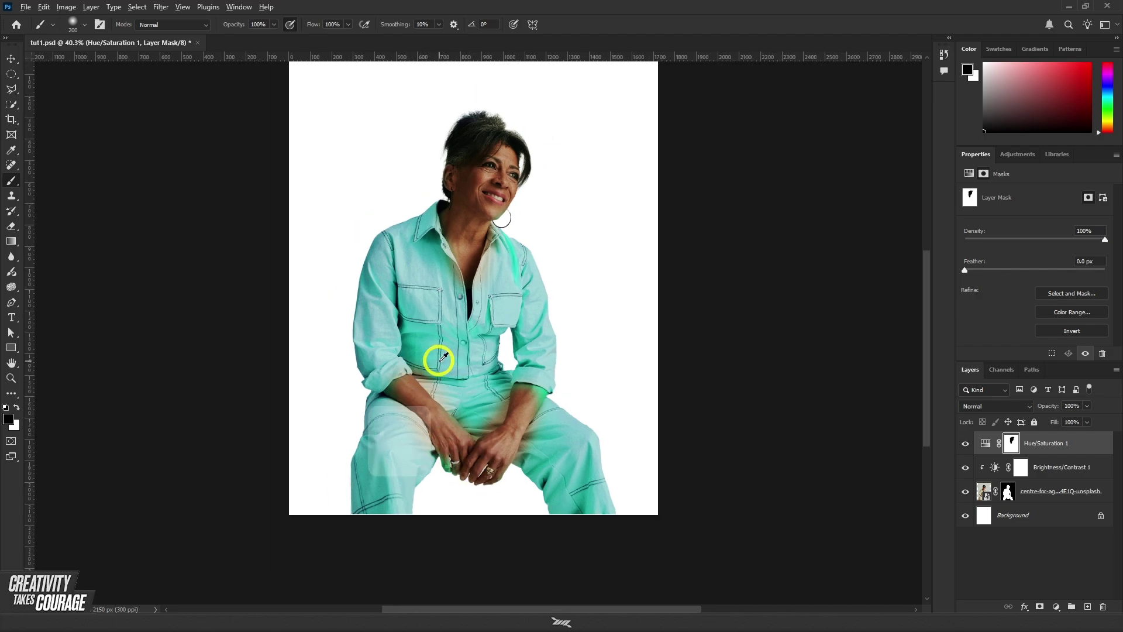
scroll(449, 346, up, 3)
scroll(454, 342, up, 3)
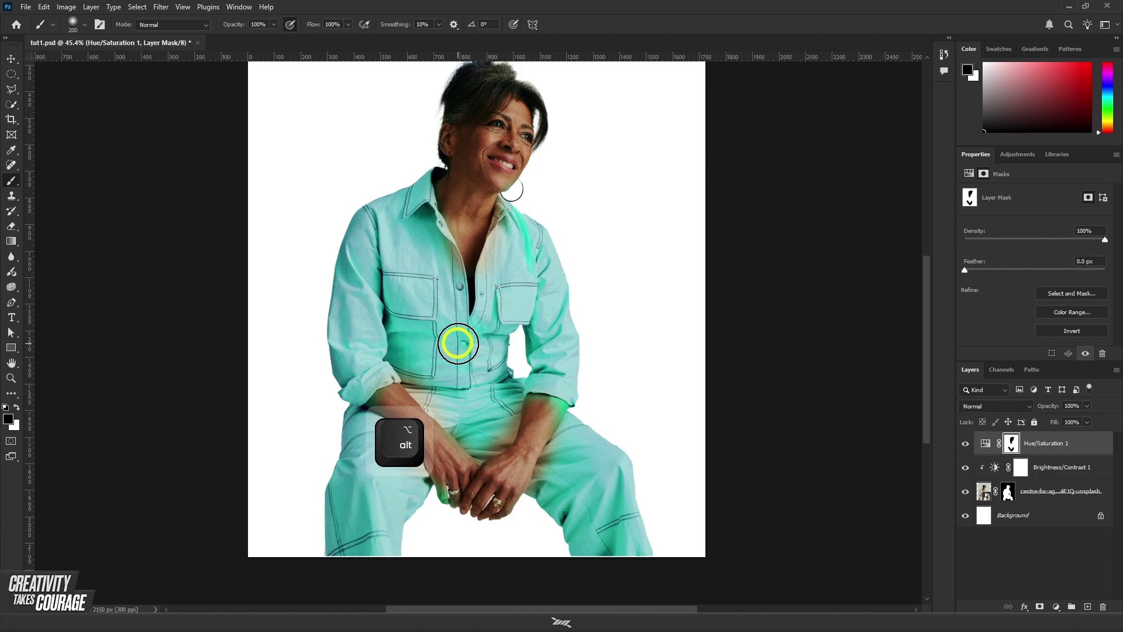
scroll(474, 336, down, 3)
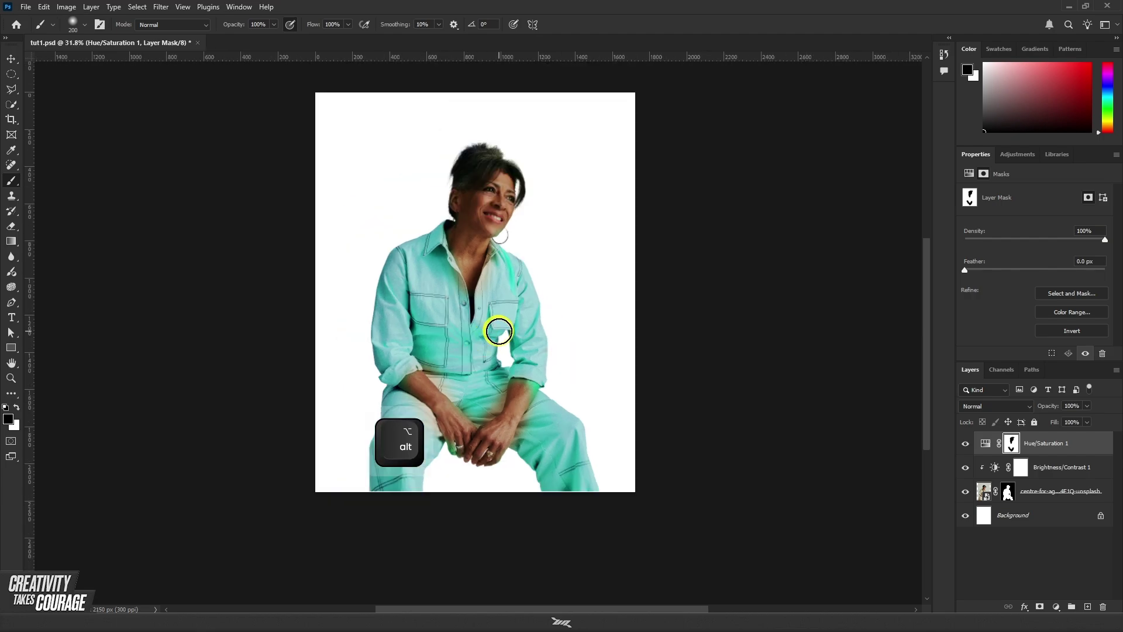
scroll(499, 331, down, 1)
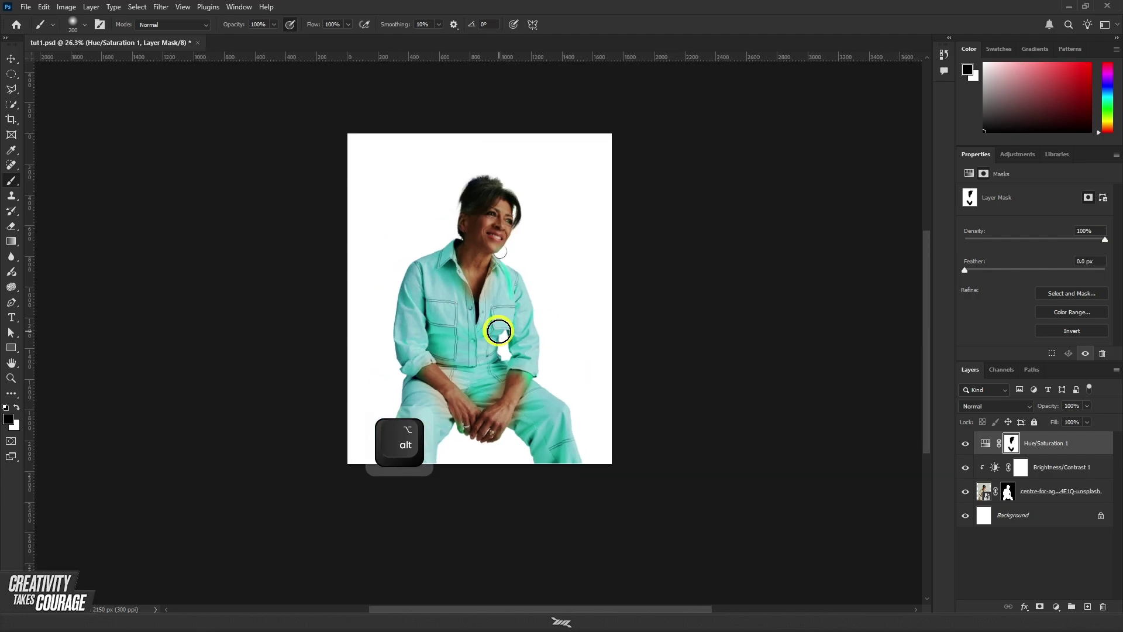
scroll(525, 331, up, 1)
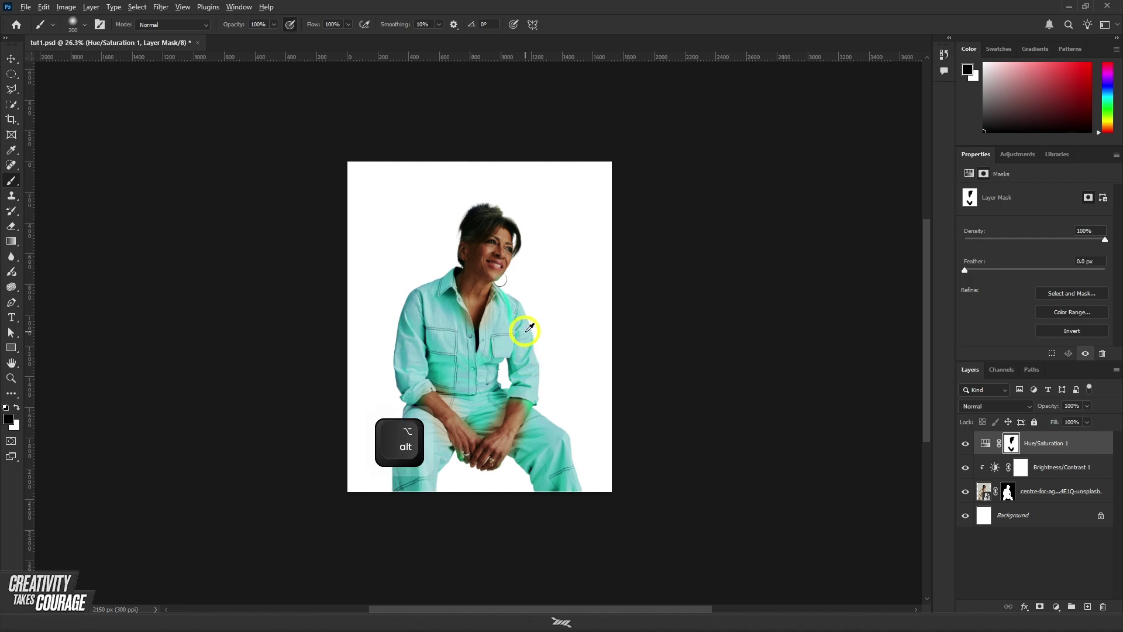
scroll(530, 328, up, 1)
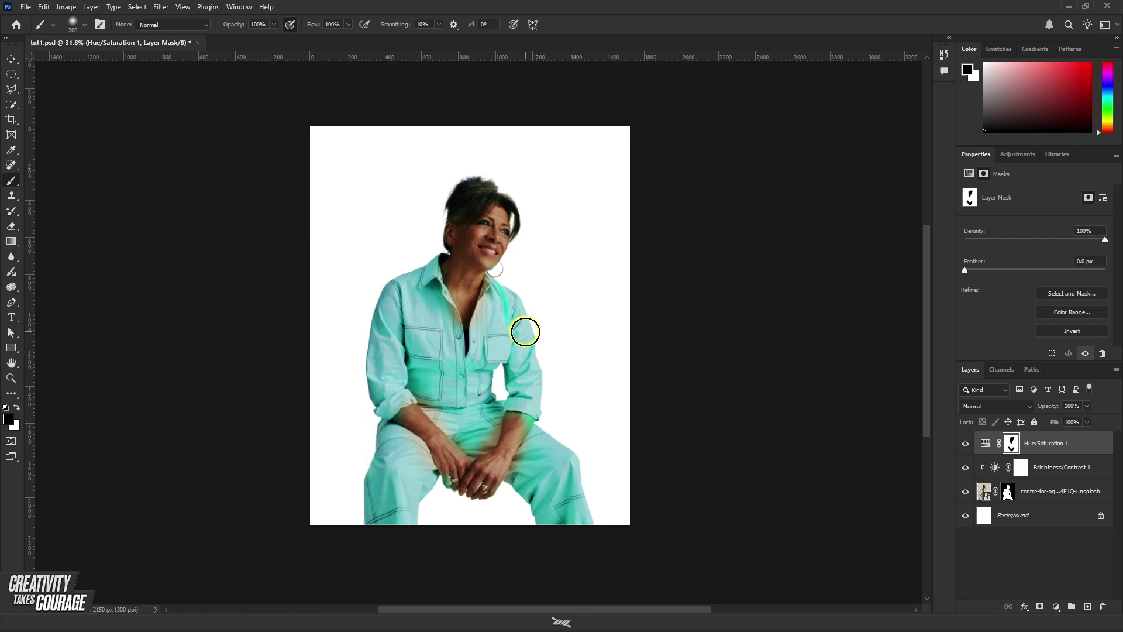
scroll(526, 332, up, 1)
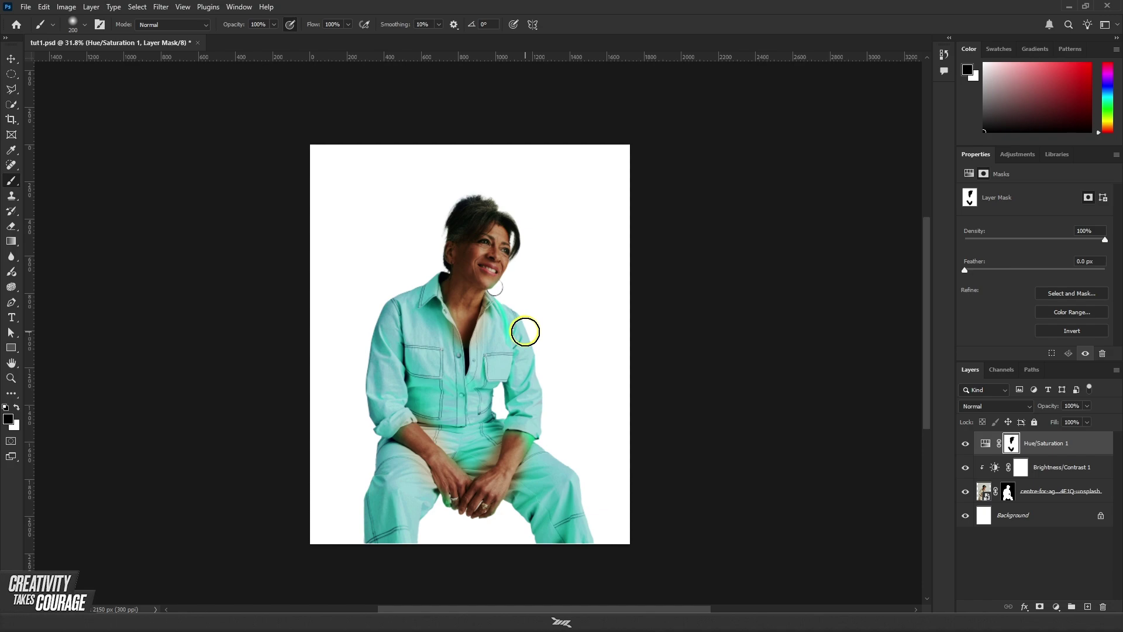
scroll(526, 332, down, 2)
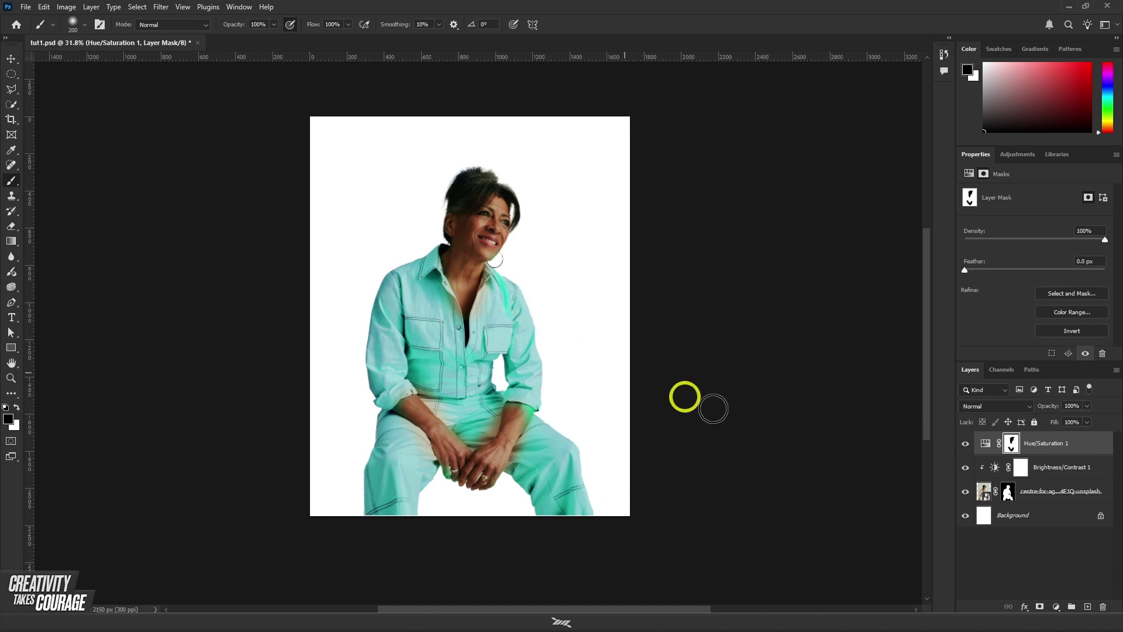
Step: Fill the Hue/Saturation layer mask entirely with white to clear the painted areas
drag(1018, 487, 1011, 447)
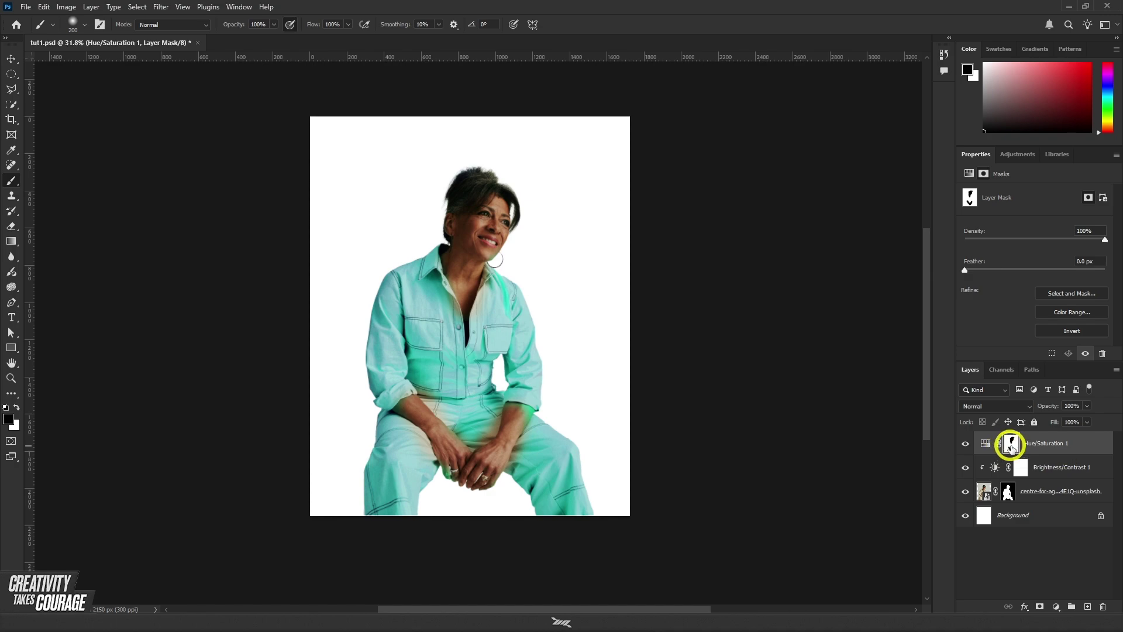
key(ctrl)
key(ctrl+BackSpace)
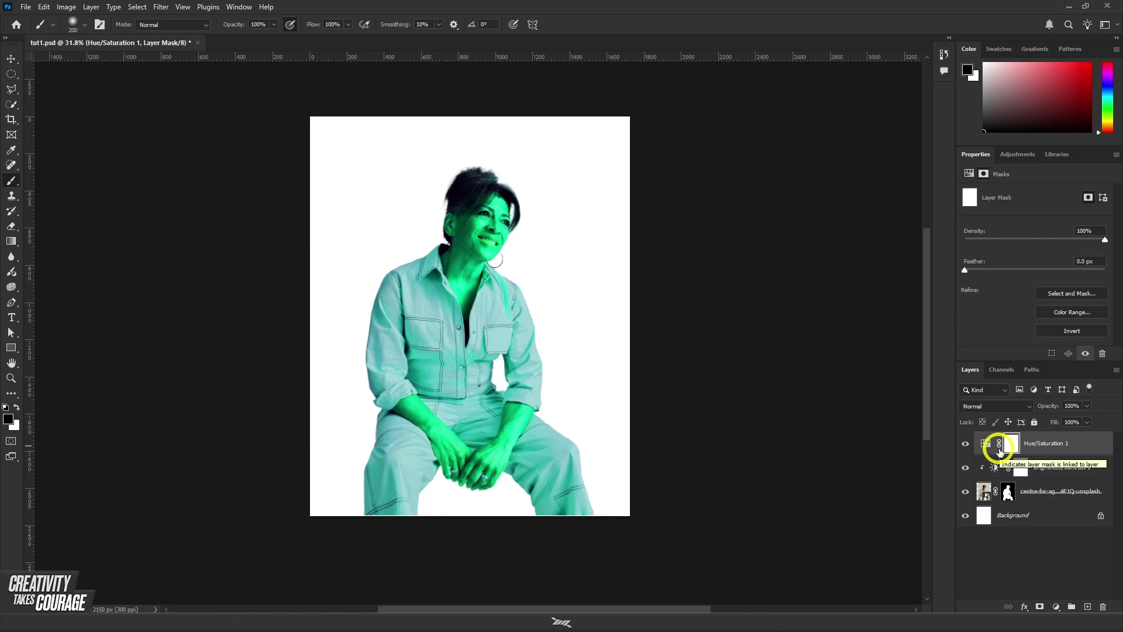
Step: Fill the Hue/Saturation layer mask with black, and replace it with a newly added all-black mask that hides the adjustment
key(alt+BackSpace)
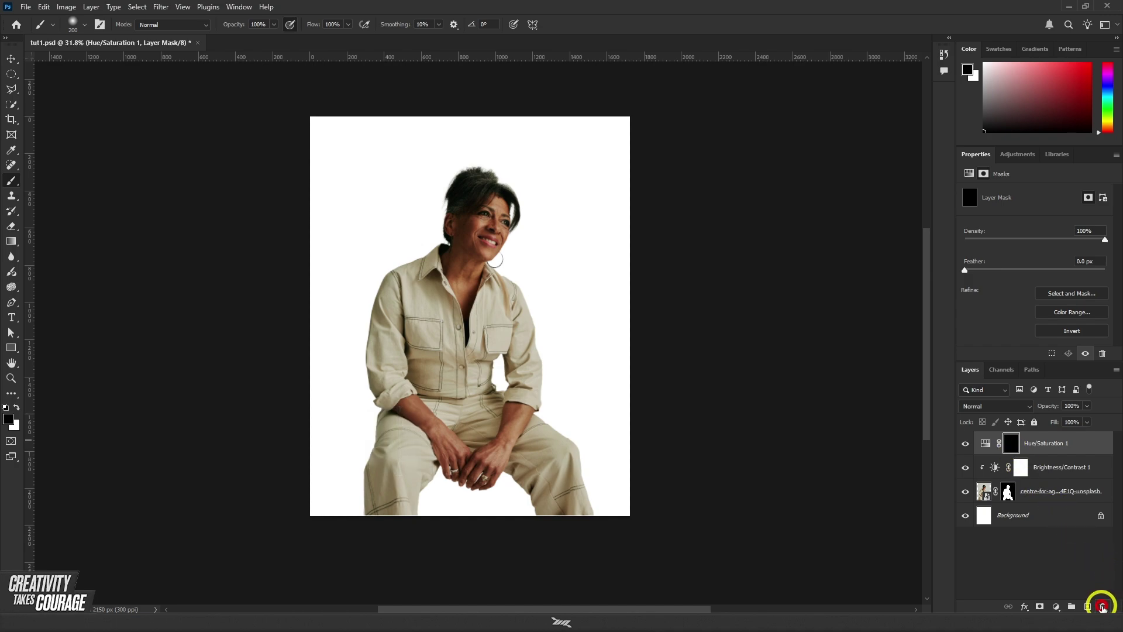
drag(1102, 606, 1102, 606)
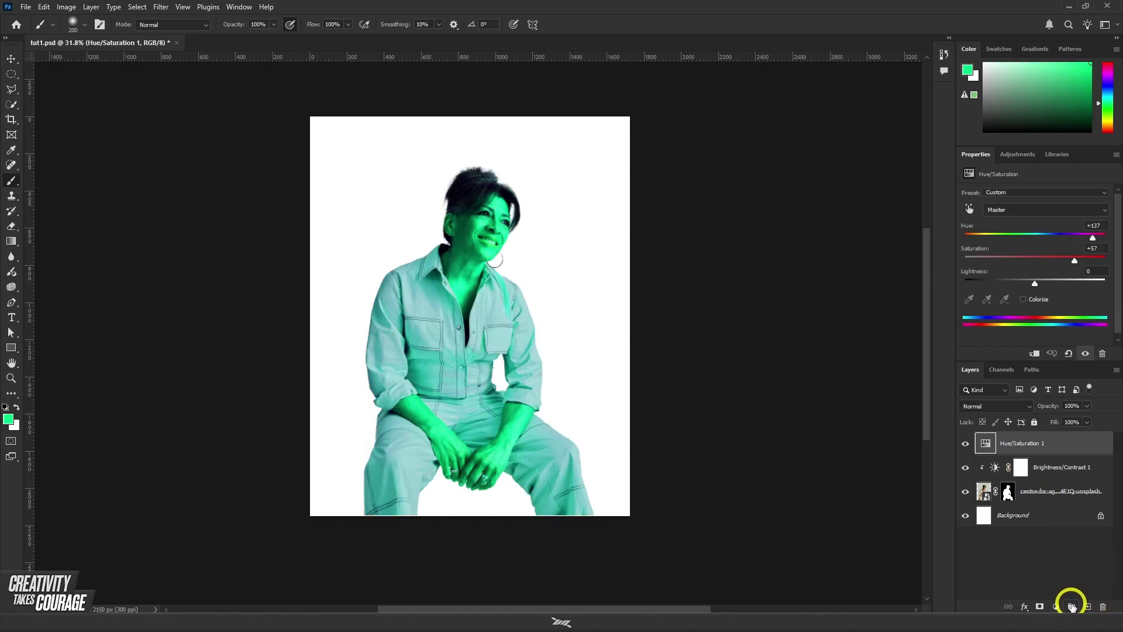
key(alt)
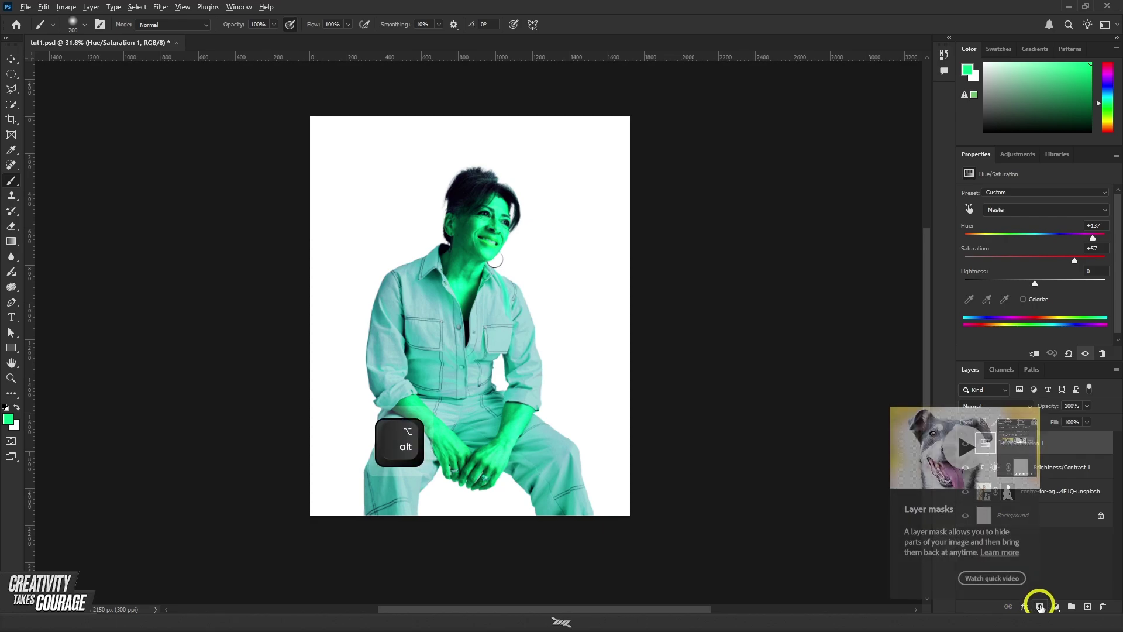
alt+click(1041, 607)
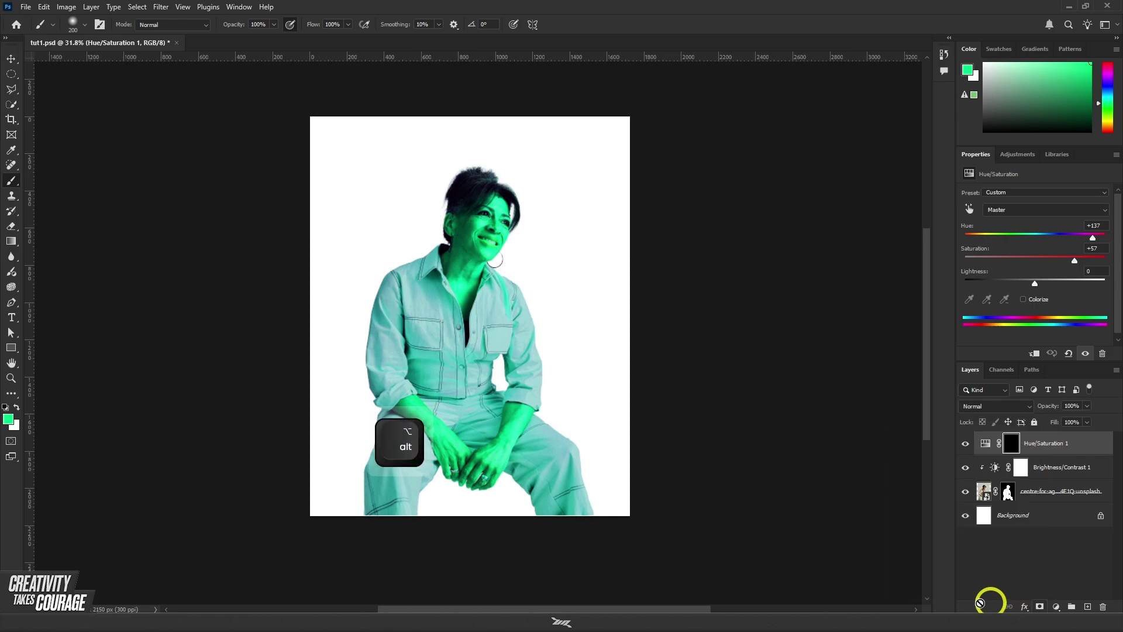
scroll(437, 292, up, 1)
scroll(437, 292, down, 1)
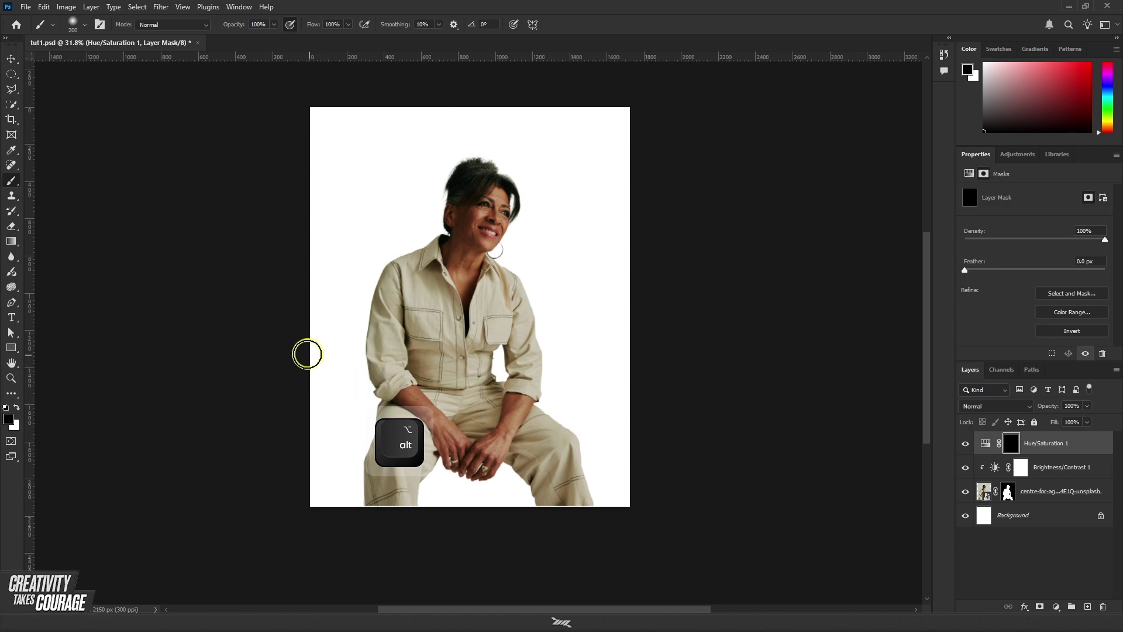
Step: Paint white on the Hue/Saturation mask over the woman's face, neck and shoulder, and undo the painting
key(x)
mouse_move(432, 195)
mouse_down()
mouse_move(432, 218)
mouse_move(499, 222)
mouse_move(471, 256)
mouse_move(394, 313)
mouse_up()
key(ctrl)
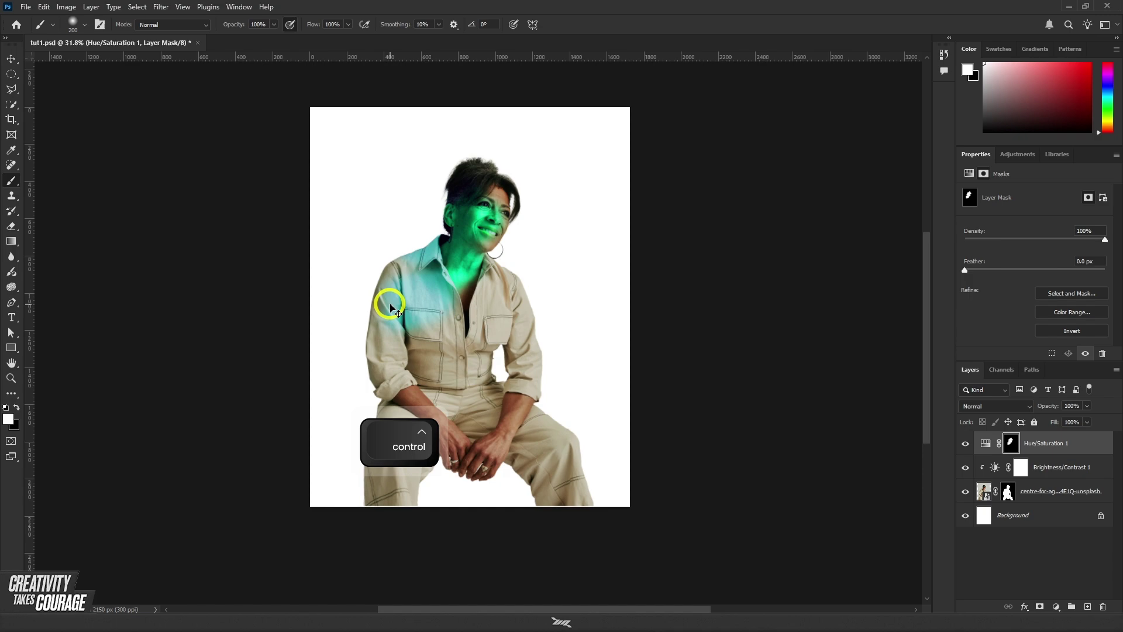
key(ctrl+z)
key(ctrl+z)
key(ctrl+z)
key(ctrl+z)
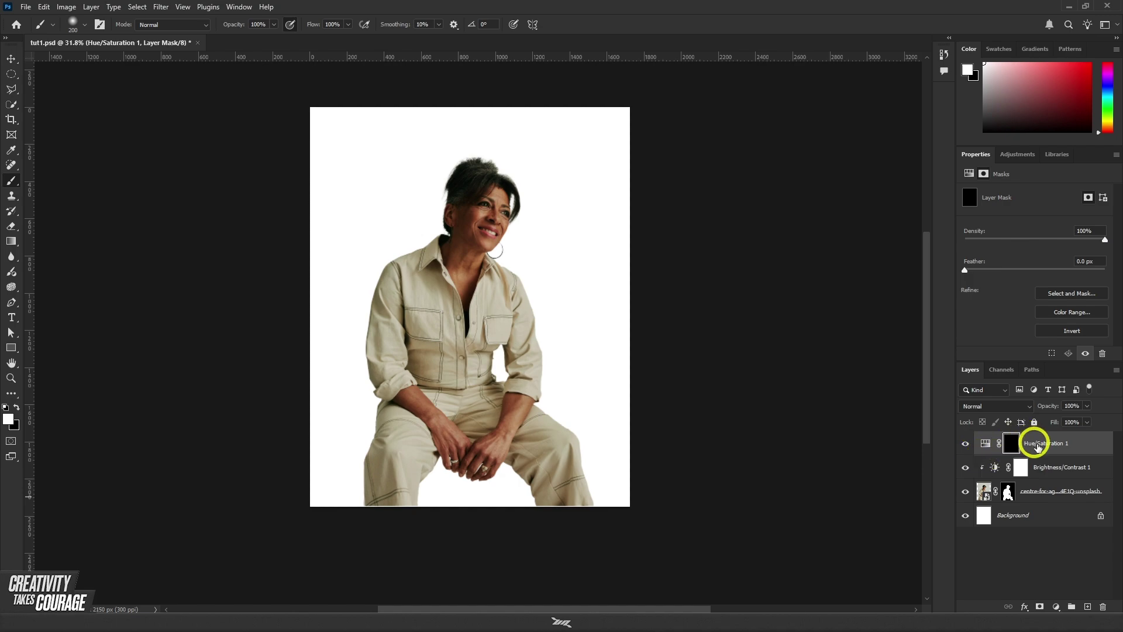
Step: Delete the Hue/Saturation layer's mask and the Hue/Saturation adjustment layer itself
click(1101, 607)
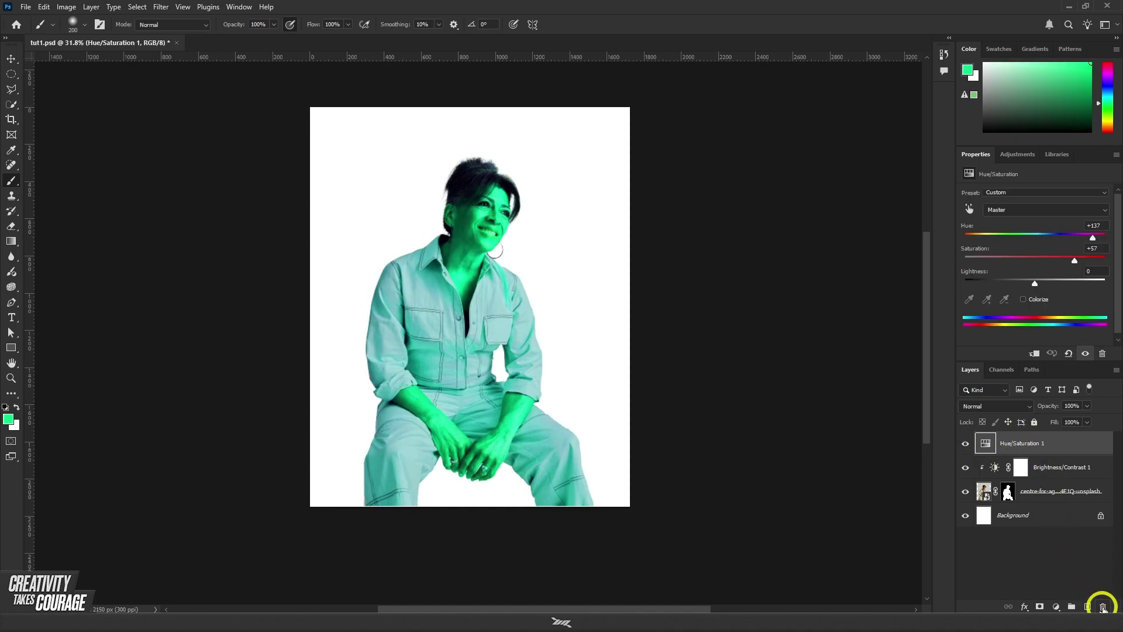
click(1102, 607)
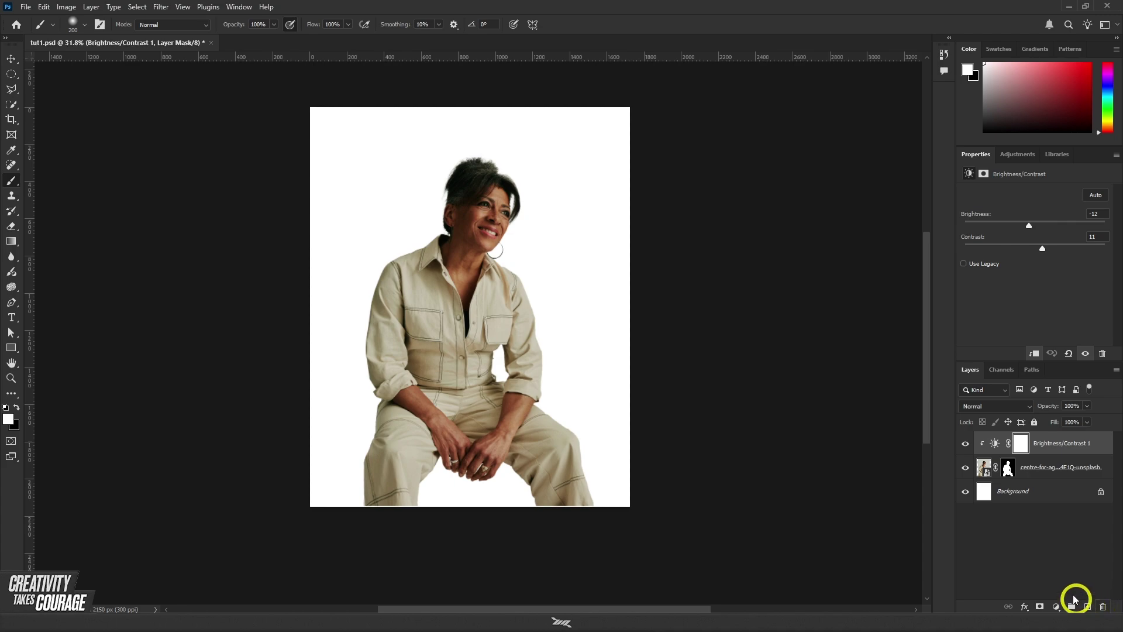
Step: Add a Curves adjustment layer above Brightness/Contrast and raise the middle of its RGB curve to brighten the image
click(1025, 158)
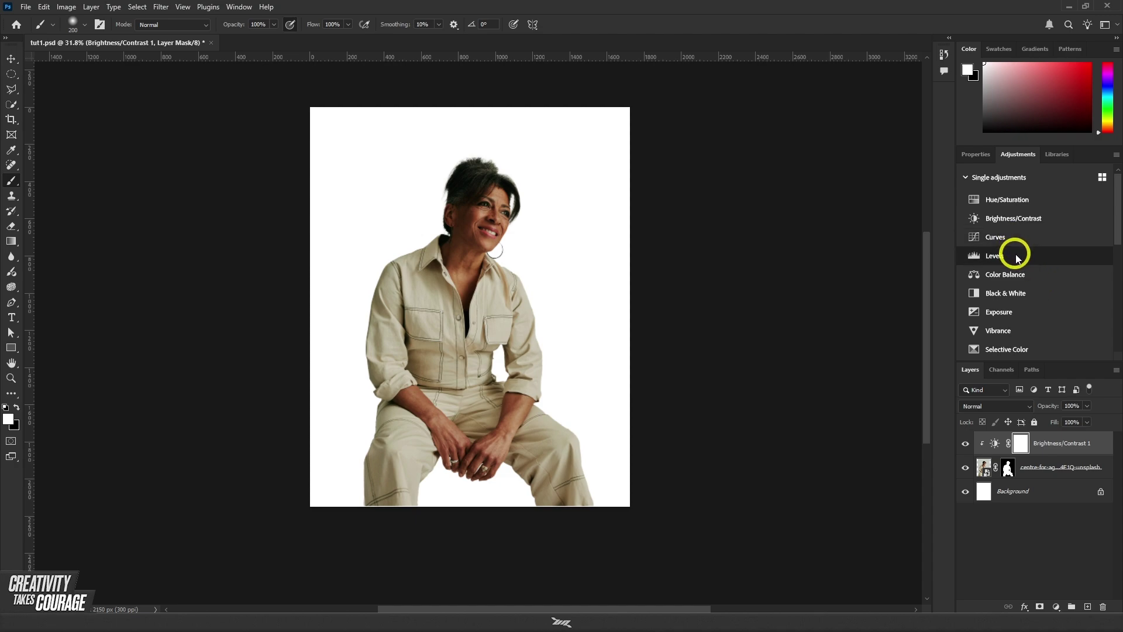
click(1006, 238)
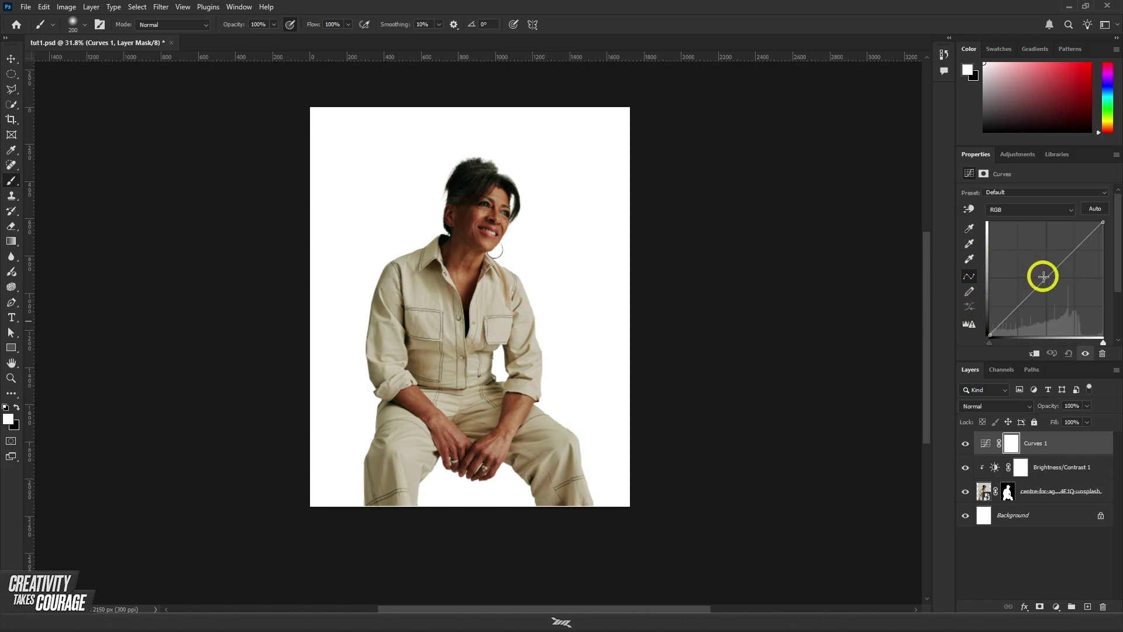
drag(1043, 277, 1047, 244)
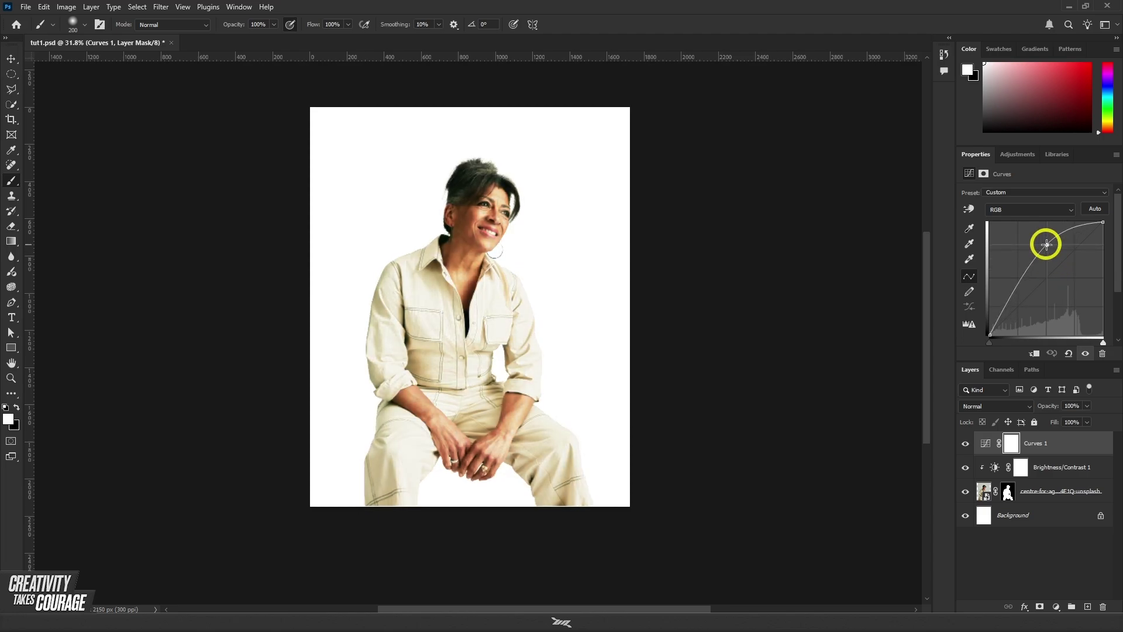
Step: Raise the upper part of the Curves layer's Red channel curve to strengthen the reds
click(1028, 209)
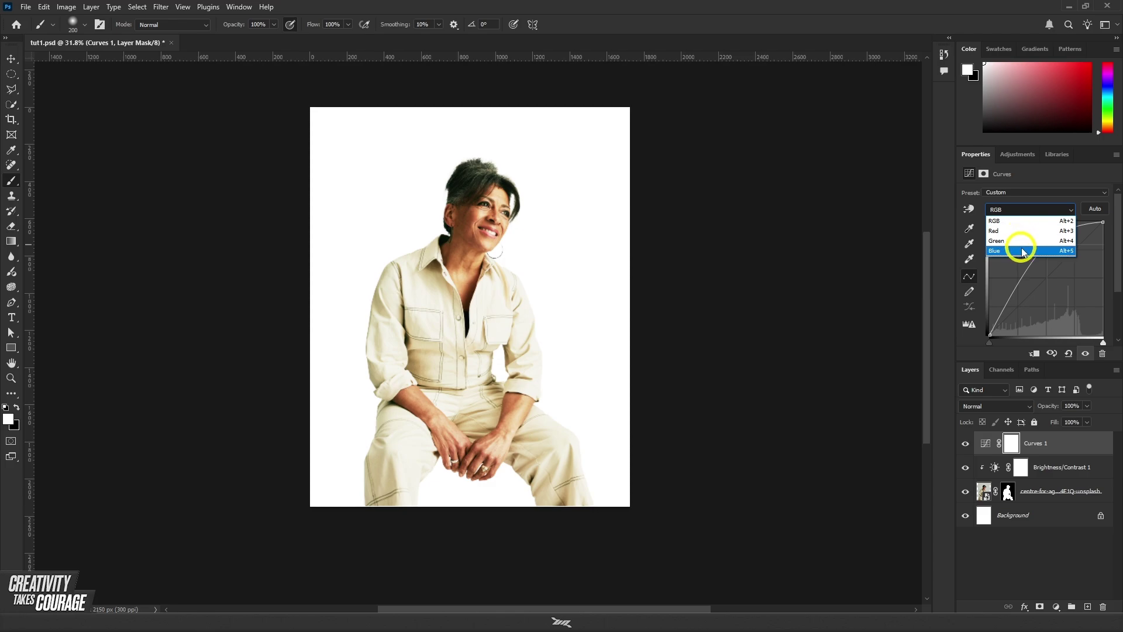
click(1024, 221)
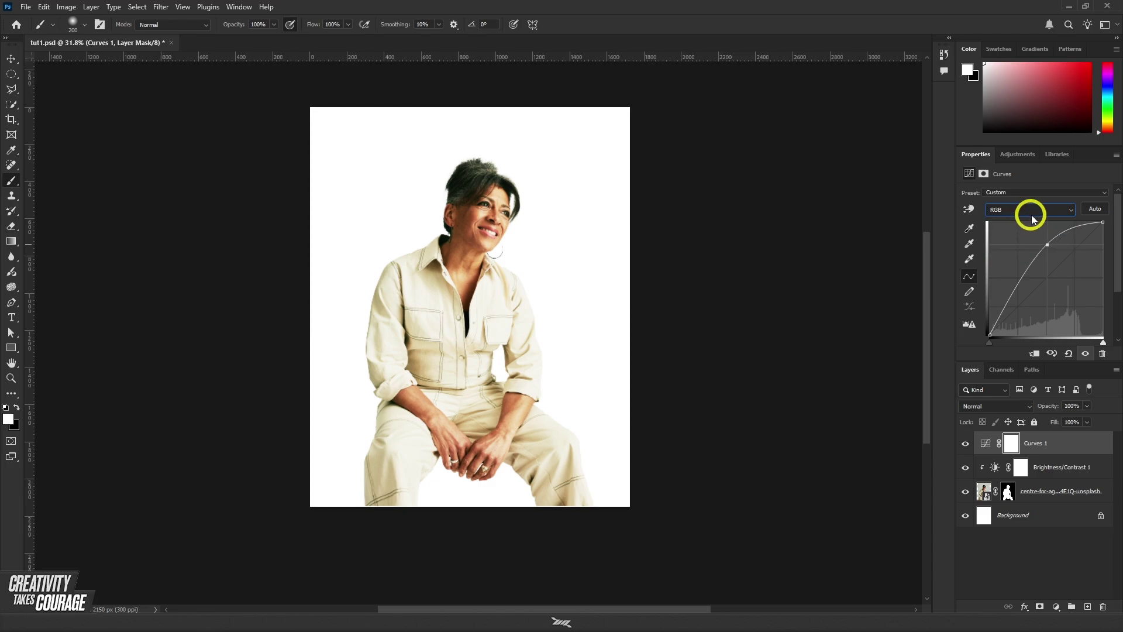
click(1030, 210)
click(1028, 231)
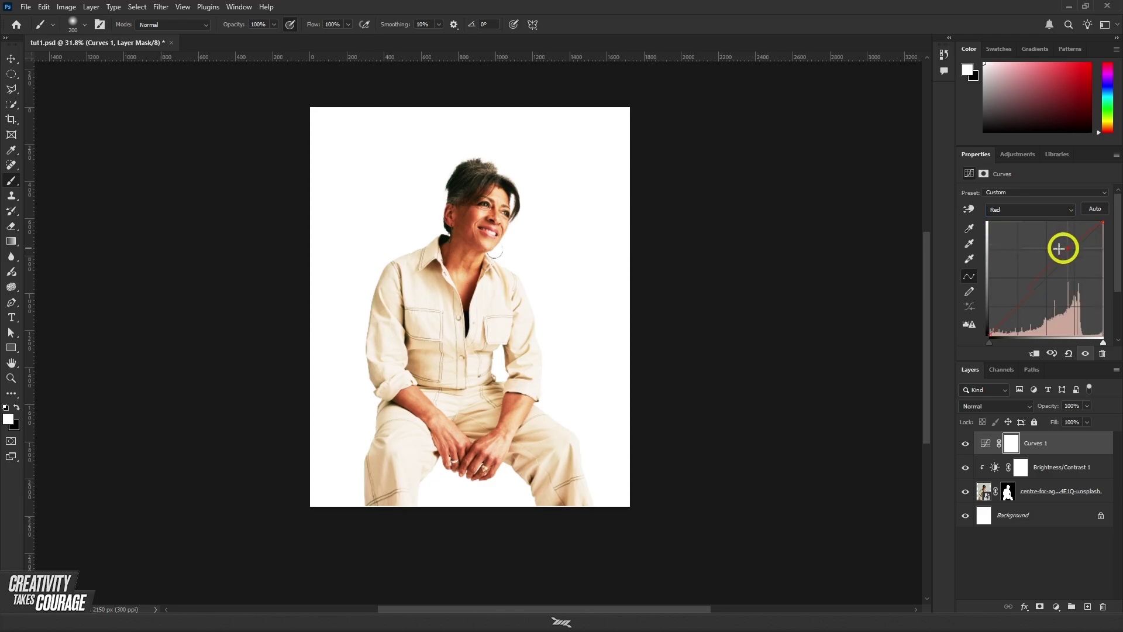
drag(1060, 246, 1078, 220)
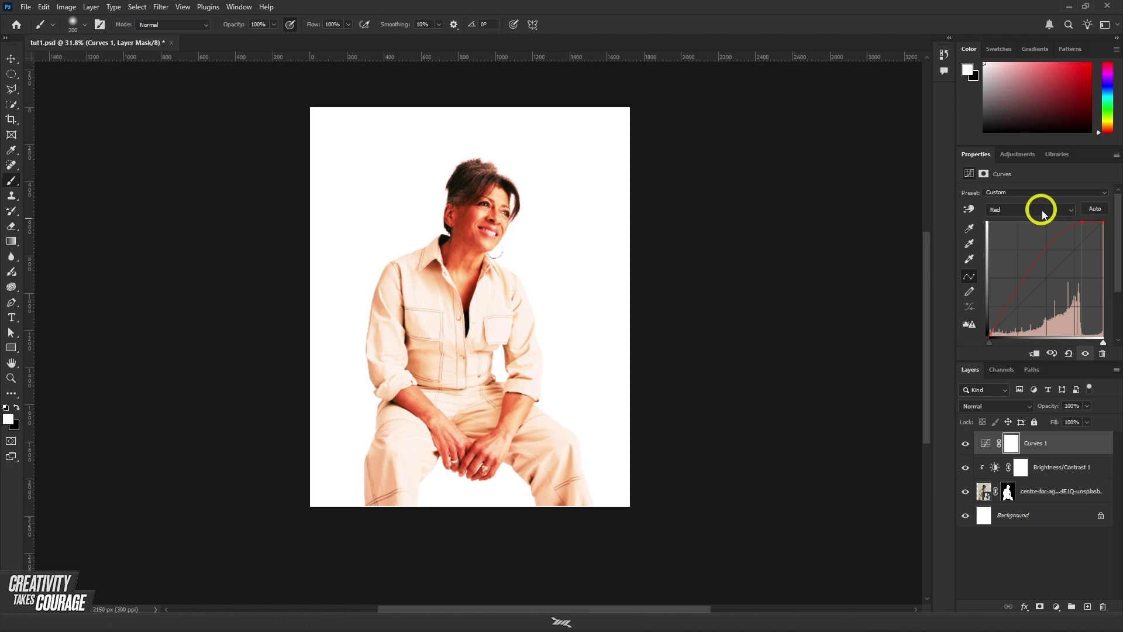
Step: Apply the automatic correction to the Curves layer and compare the image with the layer hidden and shown
click(1094, 209)
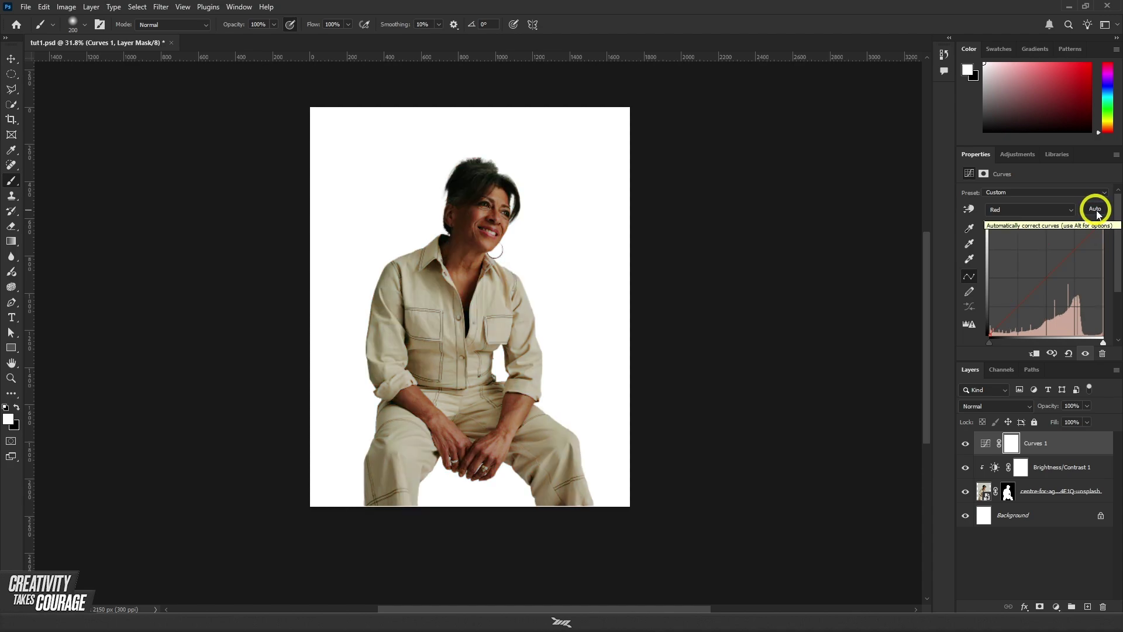
click(966, 444)
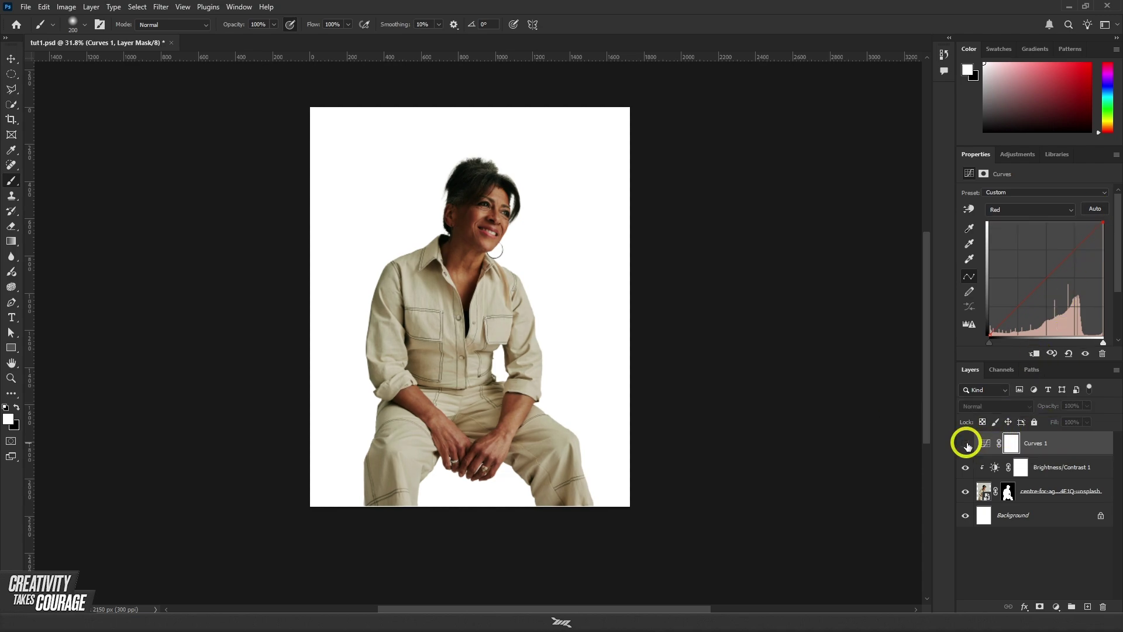
click(966, 444)
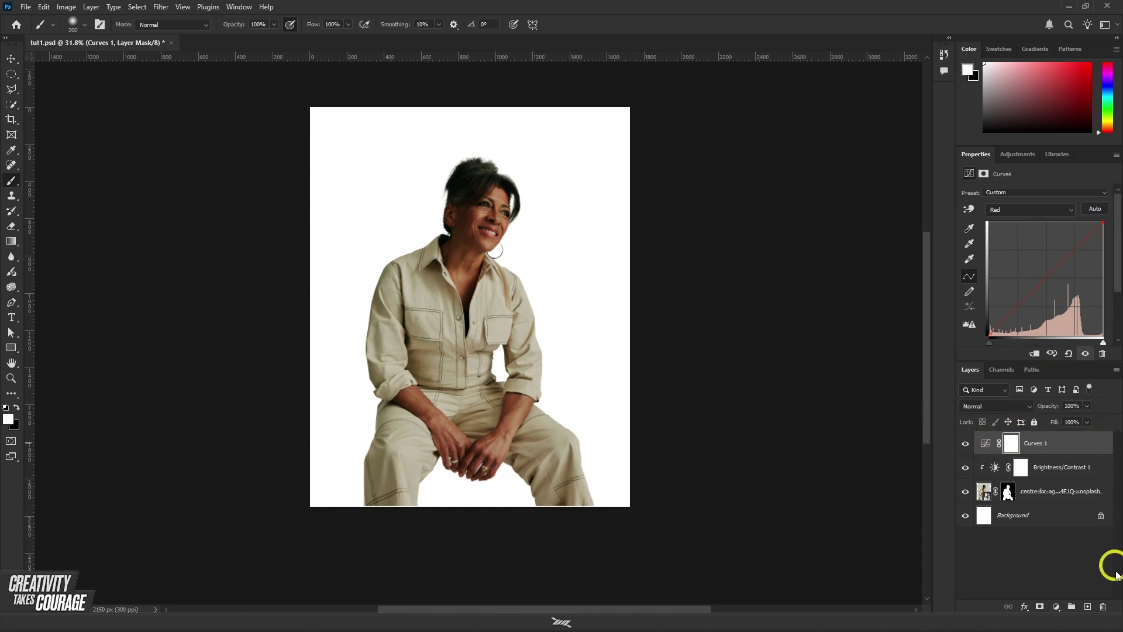
Step: Delete the Curves adjustment layer
click(988, 446)
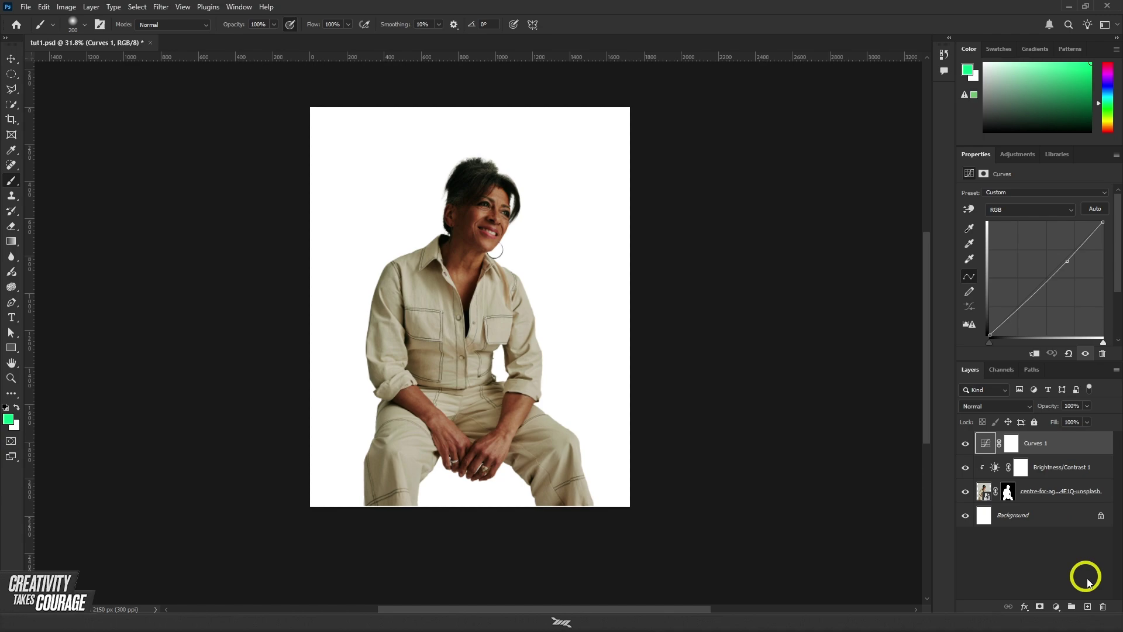
click(1103, 608)
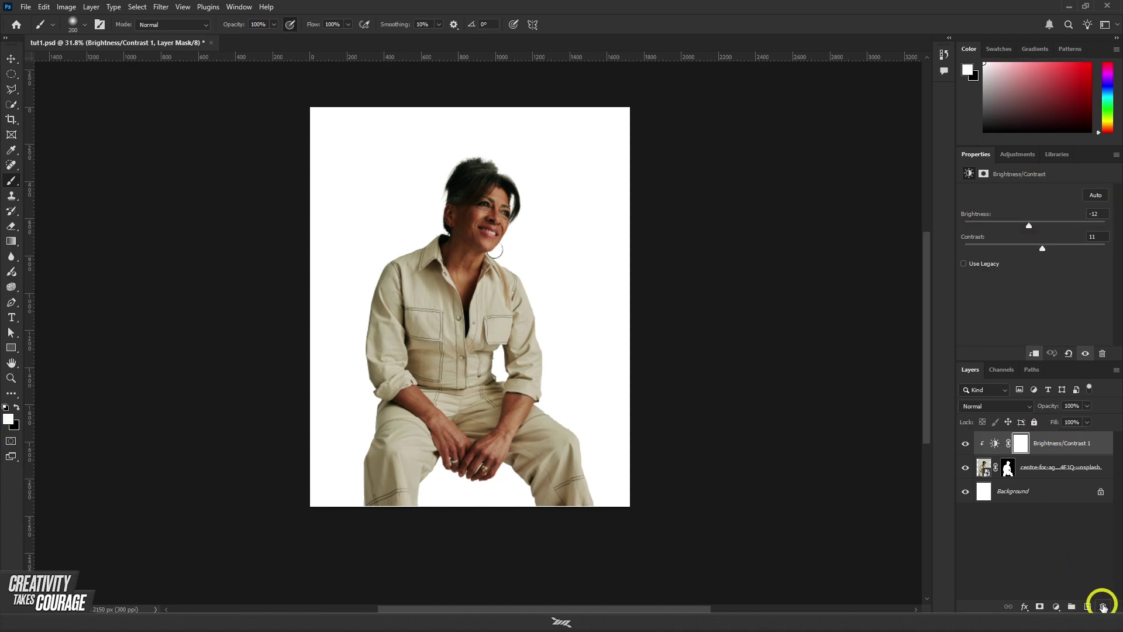
Step: Add a Levels adjustment layer at the top of the stack and set its input levels to 156, 1.30 and 255
click(1013, 155)
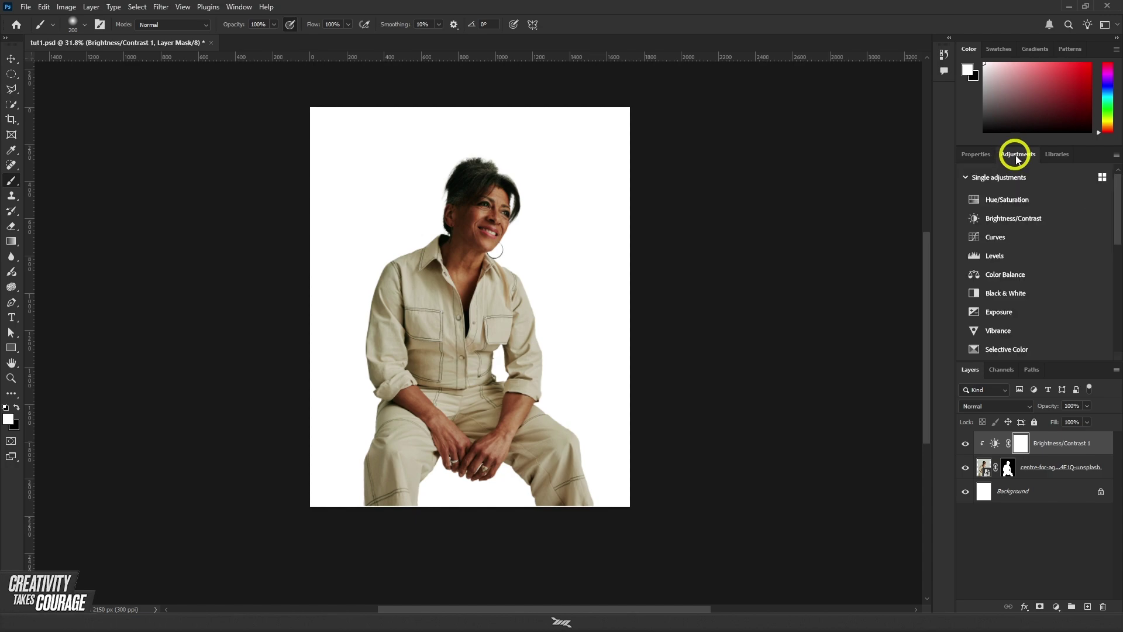
click(993, 261)
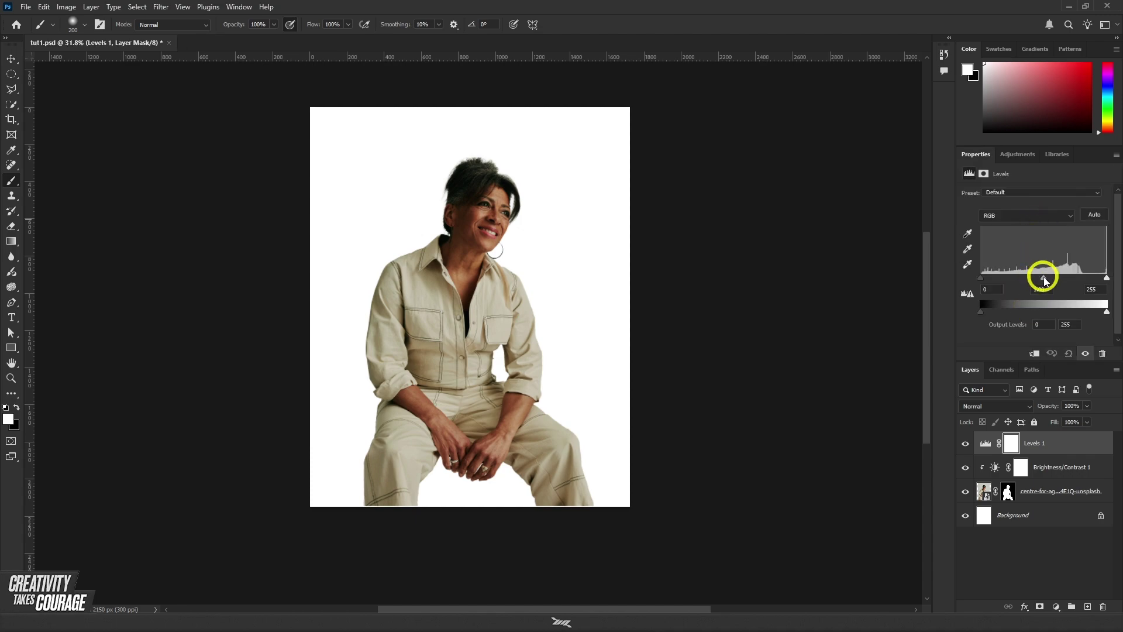
drag(1045, 281, 1073, 285)
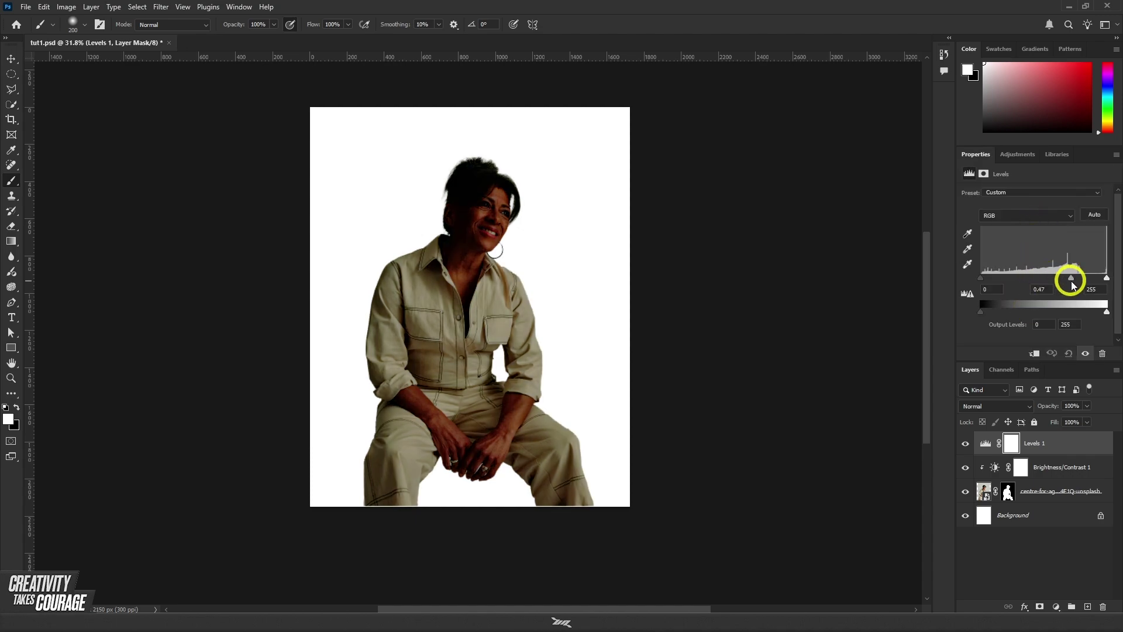
drag(1073, 285, 1114, 293)
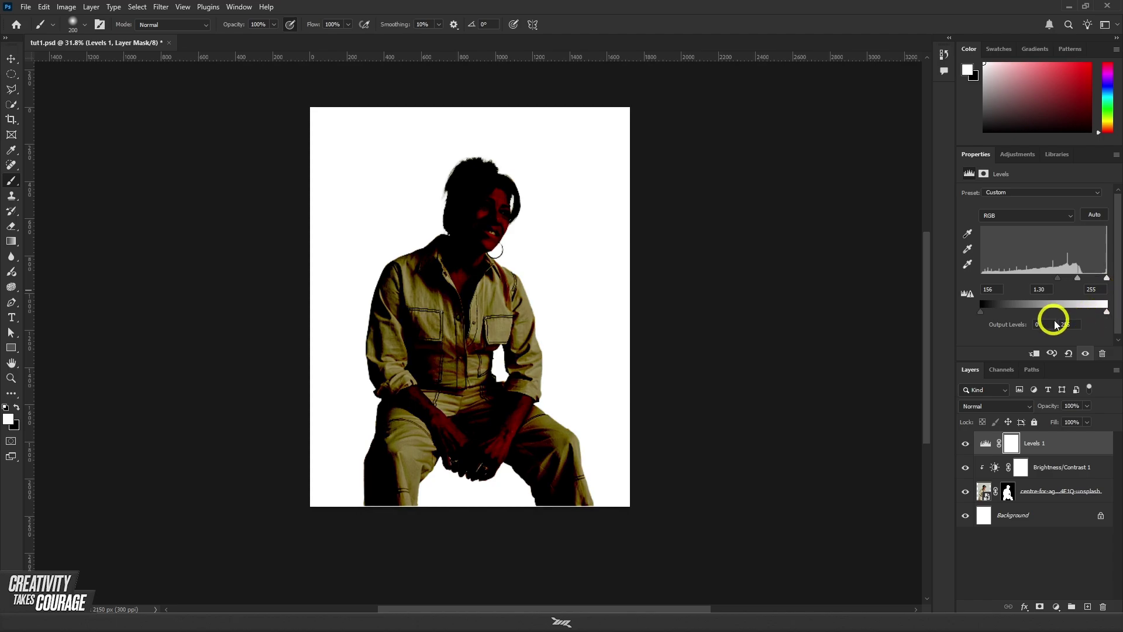
Step: Raise the Levels layer's black output level to 162, and apply the automatic levels correction
drag(983, 314, 1062, 318)
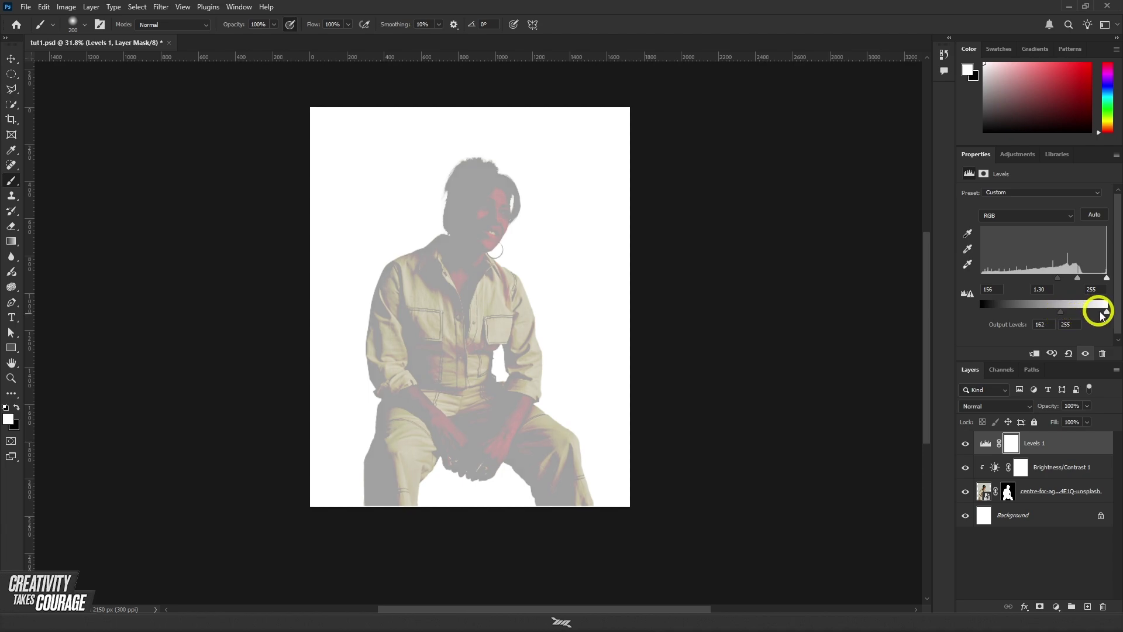
mouse_move(1105, 312)
mouse_down()
mouse_move(1074, 324)
mouse_move(1103, 319)
mouse_up()
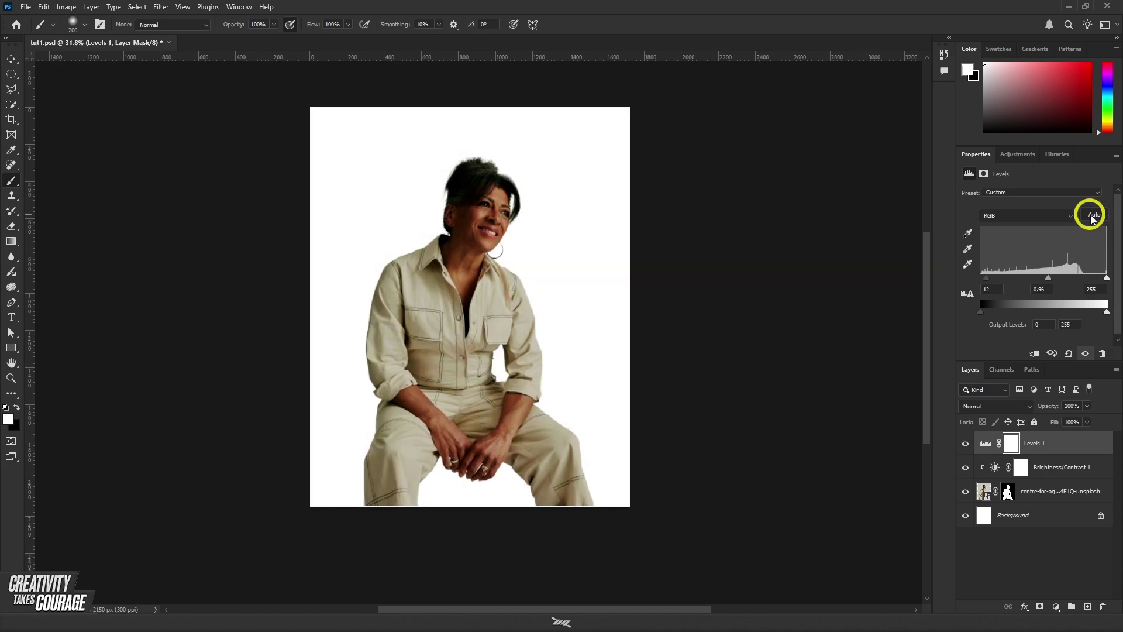
Step: Compare the image with the Levels layer hidden and shown, leaving the layer visible
click(966, 444)
click(967, 446)
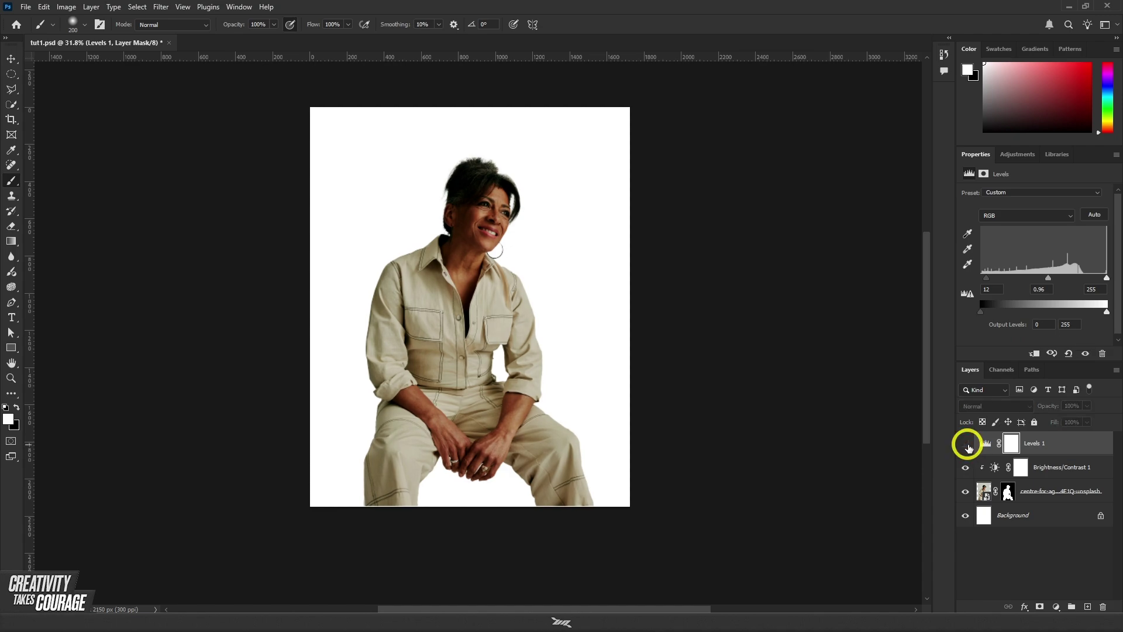
click(966, 444)
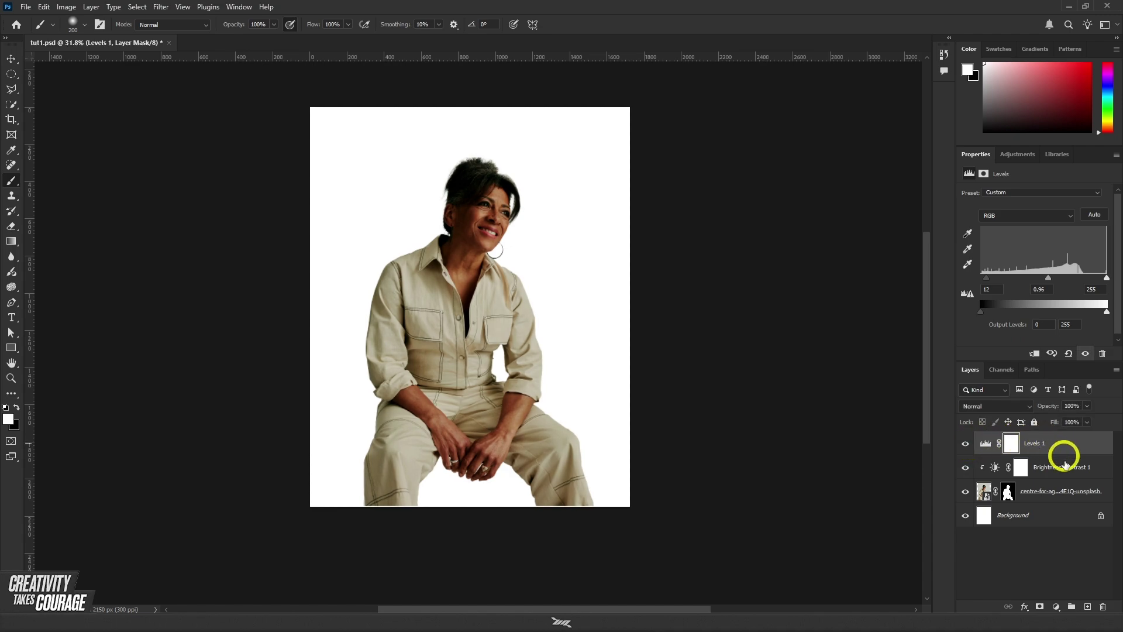
Step: Delete the Levels and Brightness/Contrast adjustment layers so only the portrait and background layers remain
click(1102, 606)
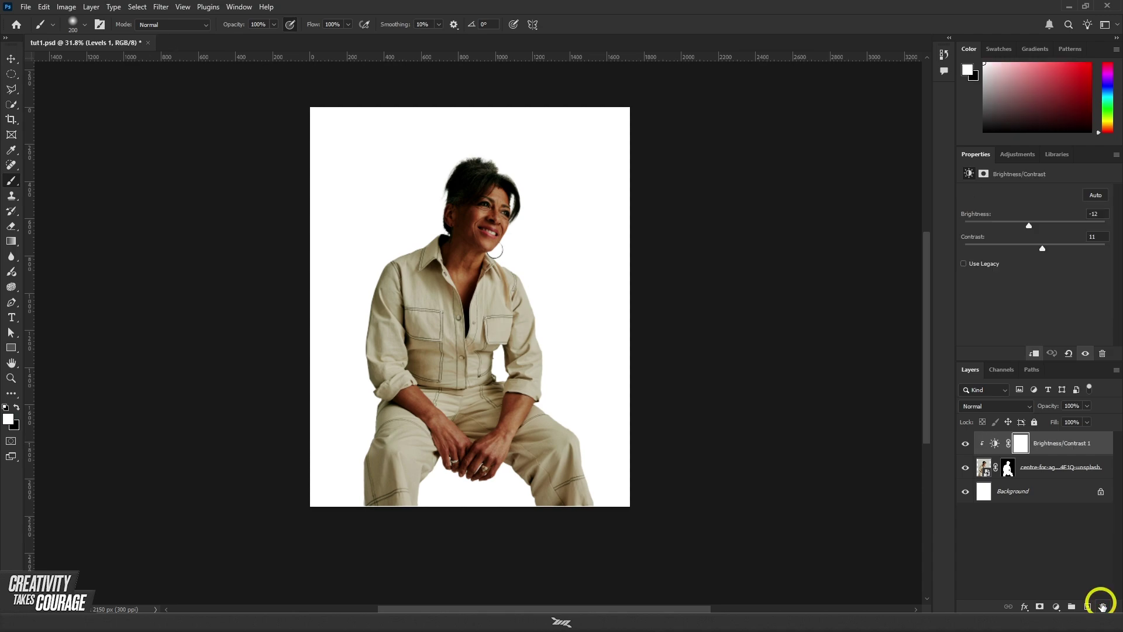
click(1102, 607)
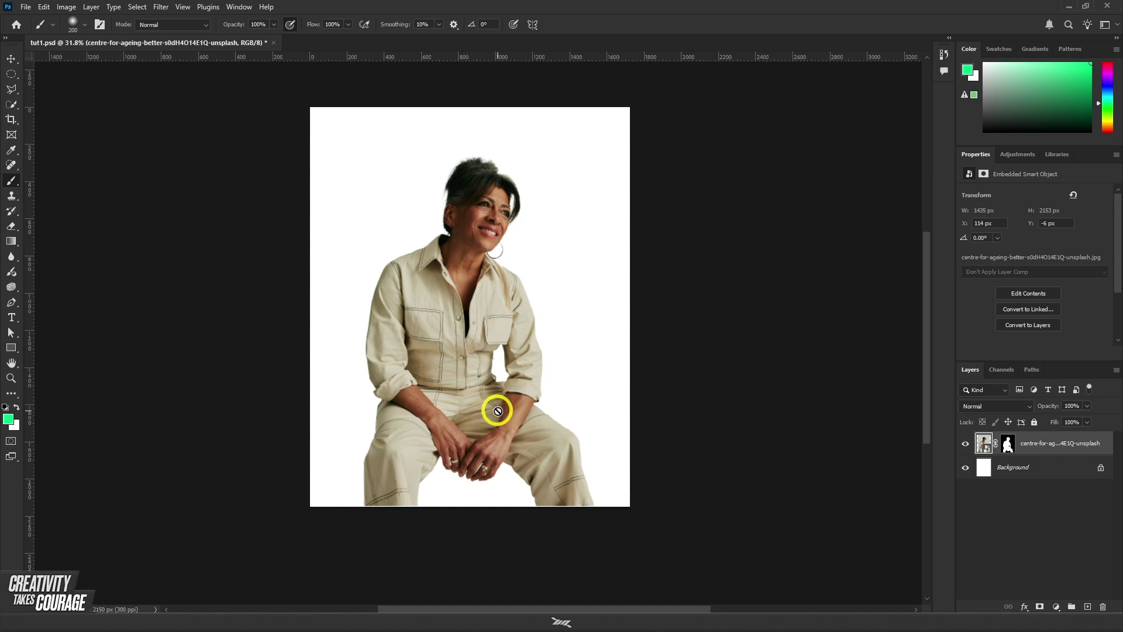
Step: Add a Black & White adjustment layer above the portrait layer
scroll(481, 351, up, 1)
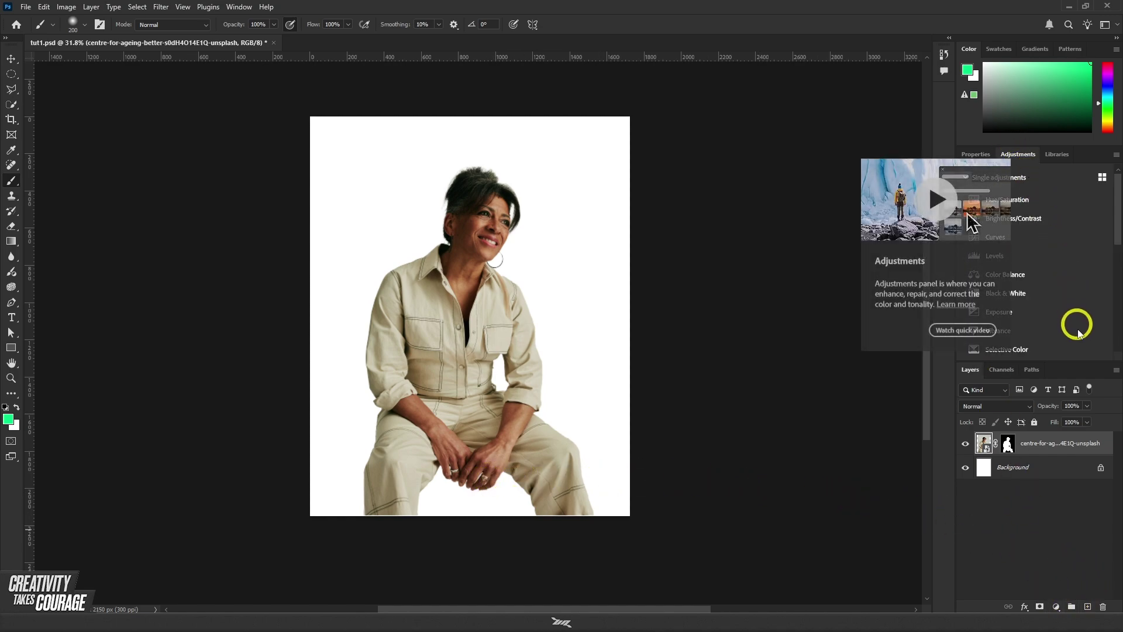
click(1028, 293)
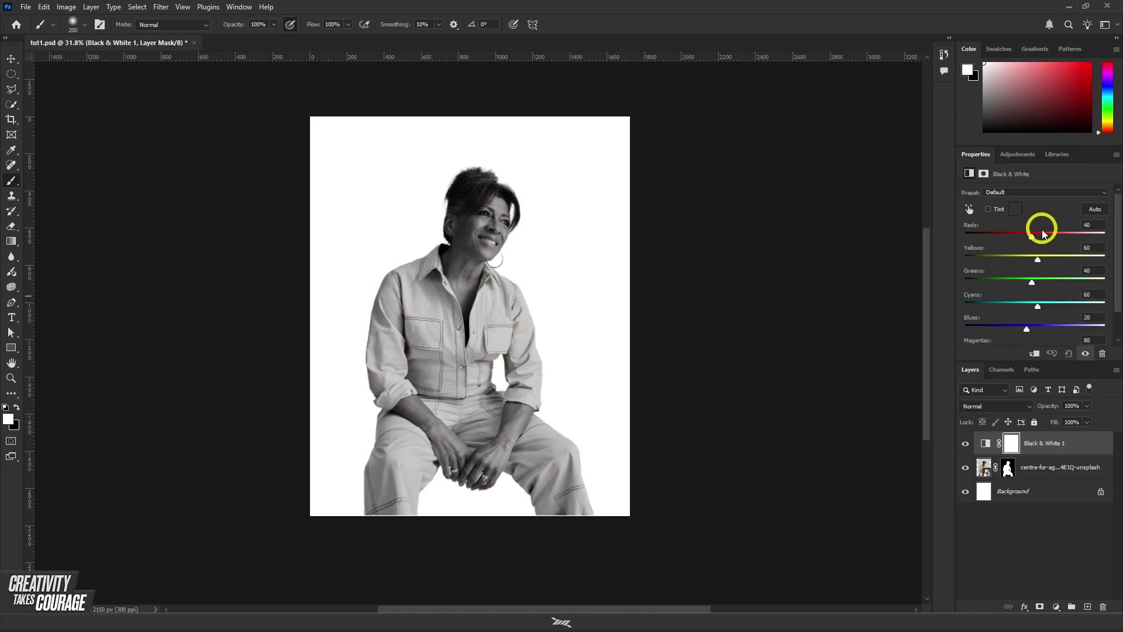
Step: Try lowering the Reds value of the Black & White layer to darken the skin, and undo the change
drag(1031, 259, 1001, 238)
key(ctrl+z)
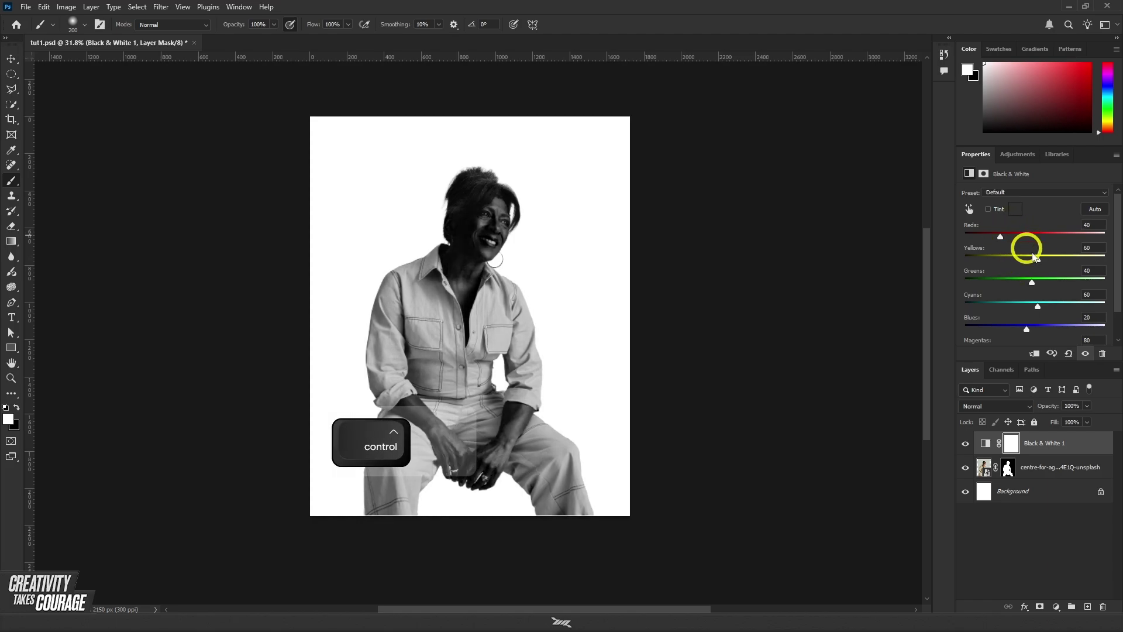
key(ctrl+z)
Step: Set the Black & White layer's Greens value to -110
drag(1037, 286, 991, 284)
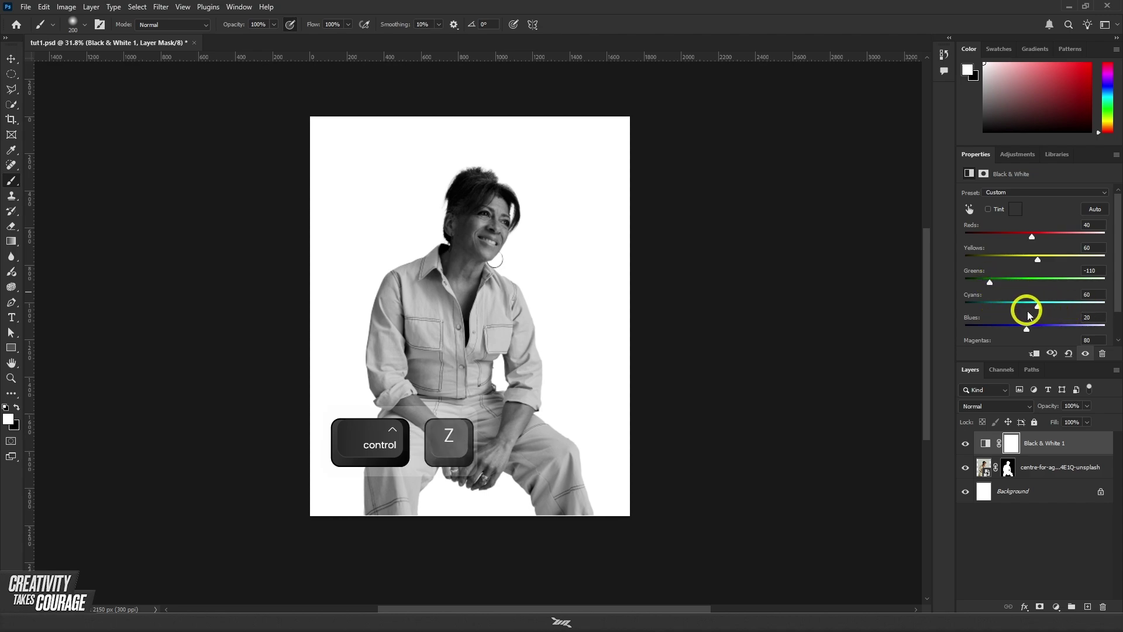
Step: Set the Black & White adjustment layer's Blues value to -171
drag(1027, 328, 970, 328)
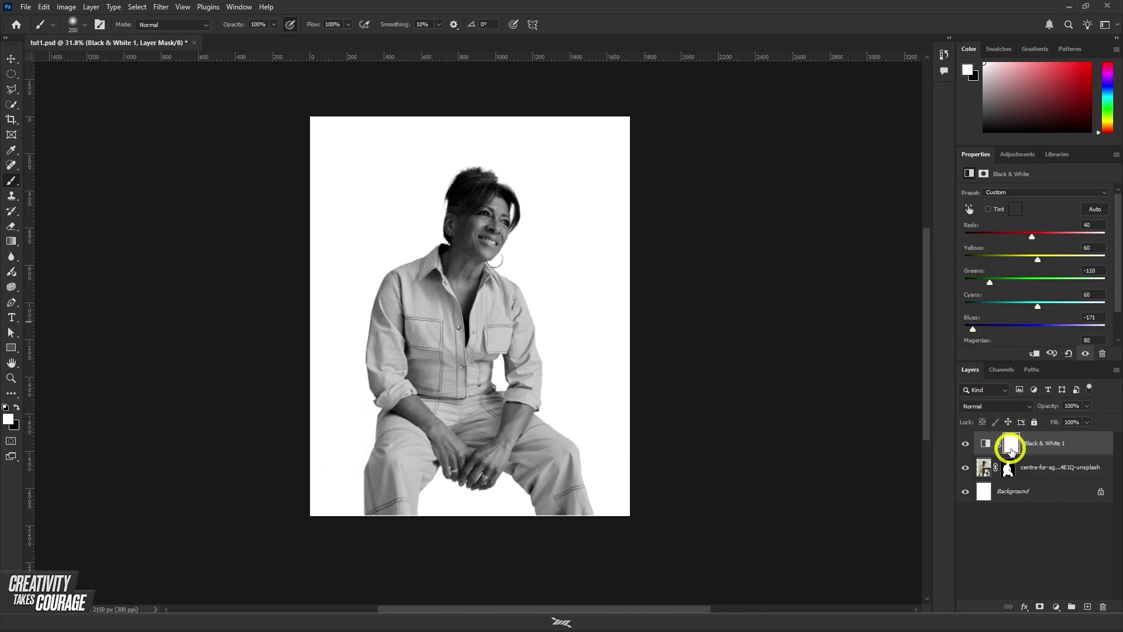
Step: Add a Curves adjustment layer above the Black & White layer and bend the RGB curve's midtones downward to darken the portrait
click(1056, 606)
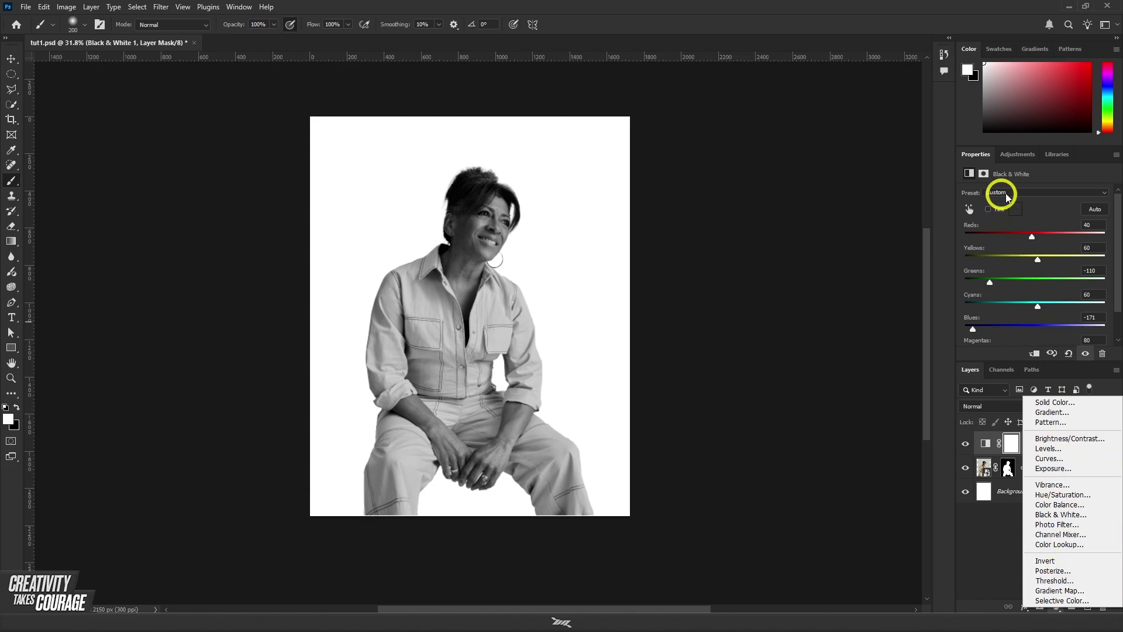
click(1030, 162)
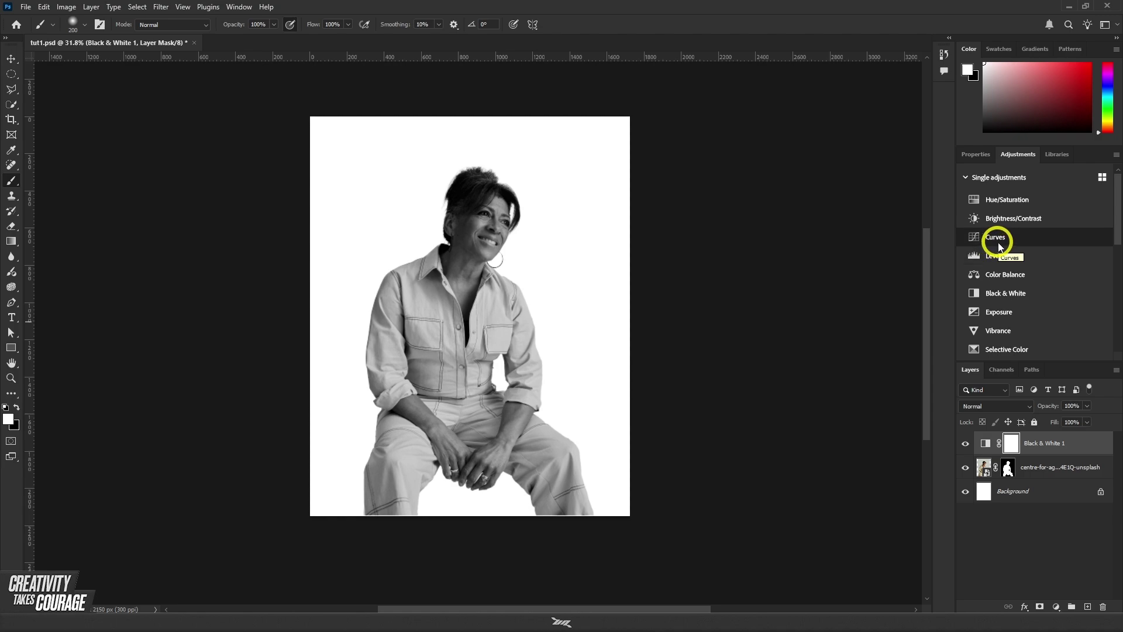
click(999, 244)
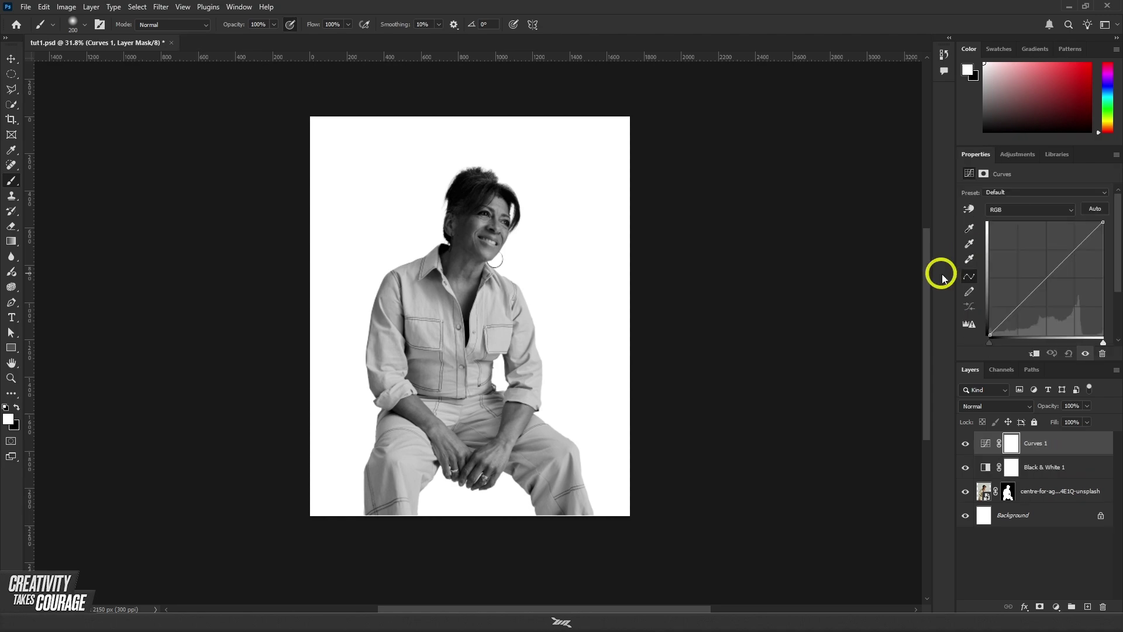
drag(1051, 273, 1058, 276)
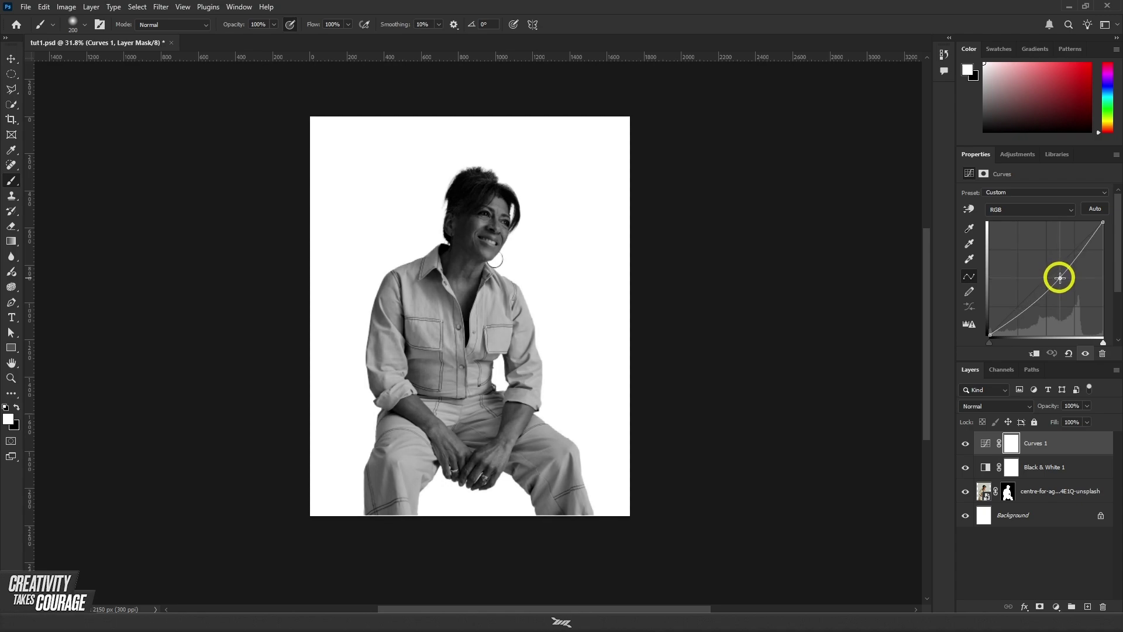
scroll(496, 359, up, 2)
scroll(496, 359, down, 1)
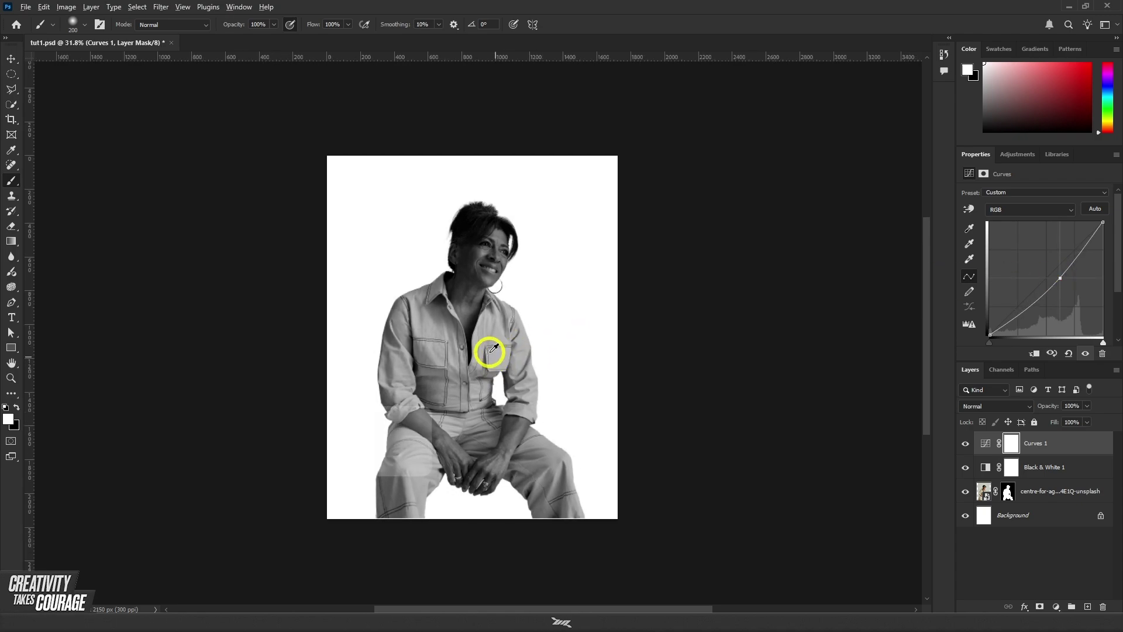
scroll(493, 348, down, 1)
scroll(482, 342, down, 1)
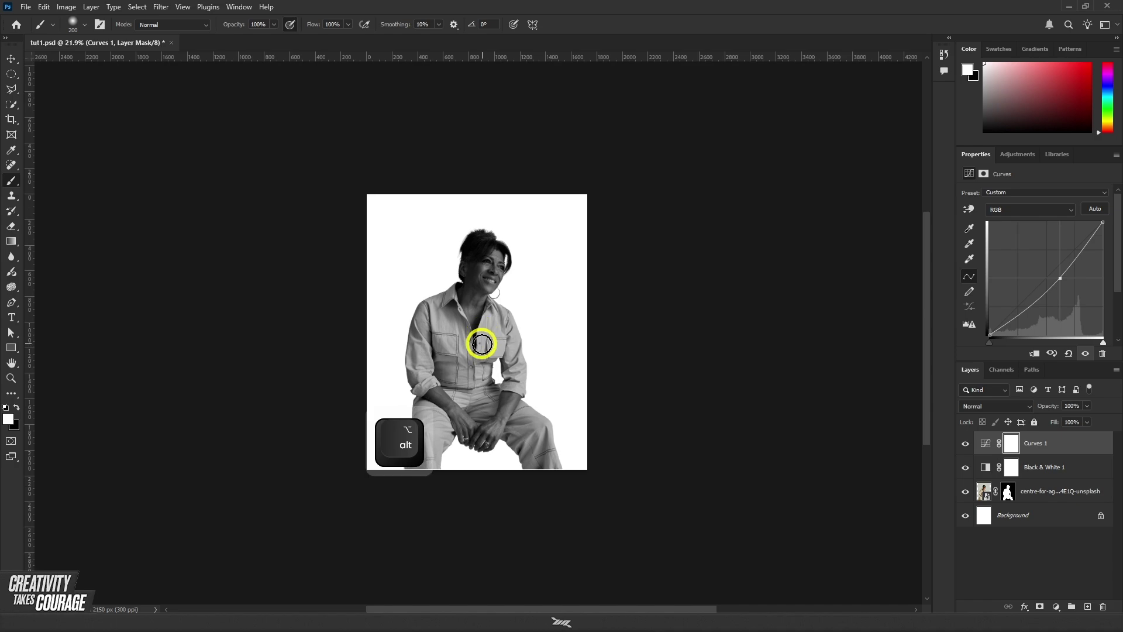